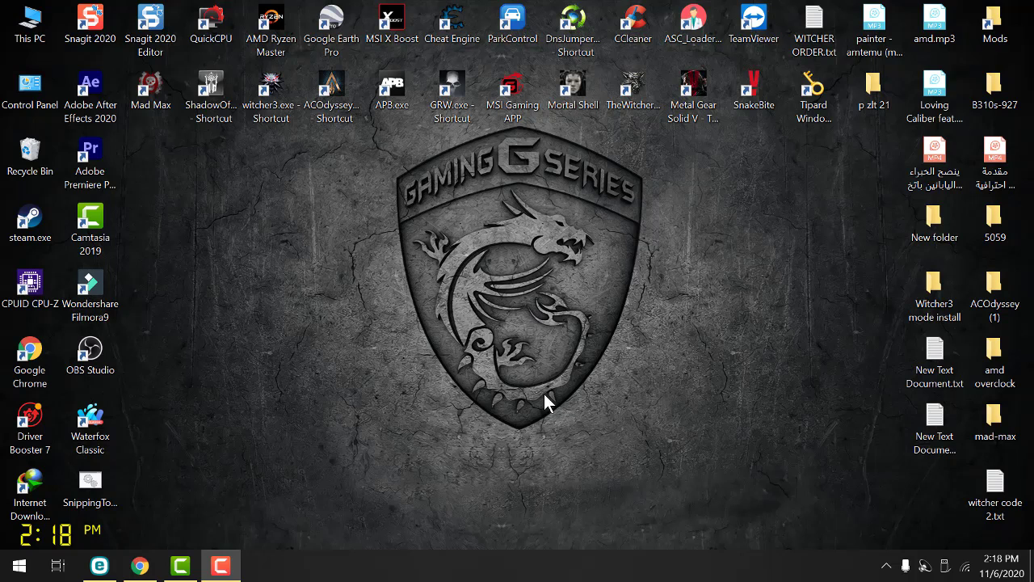
Switch to Chrome and review the x86 and x64 Nitro Pro Enterprise 13.9.1.155 archives on the top4top.io file list.
left_click(140, 565)
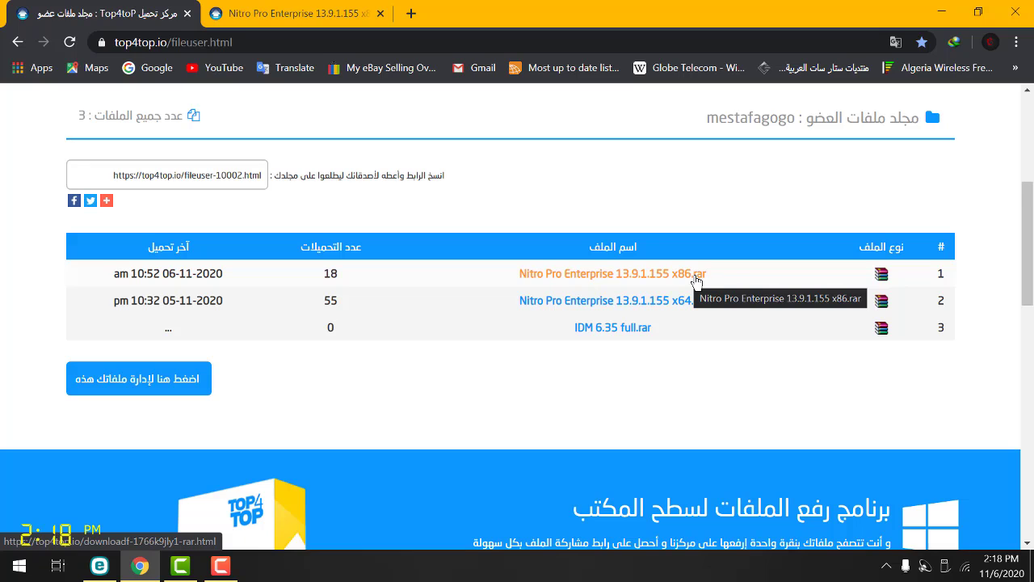
left_click(665, 275)
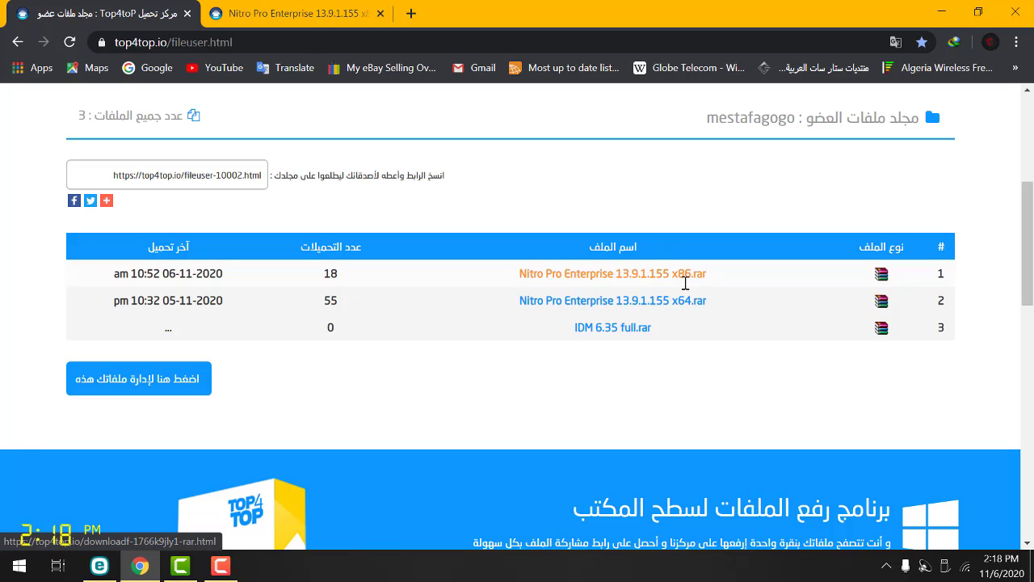
left_click(690, 278)
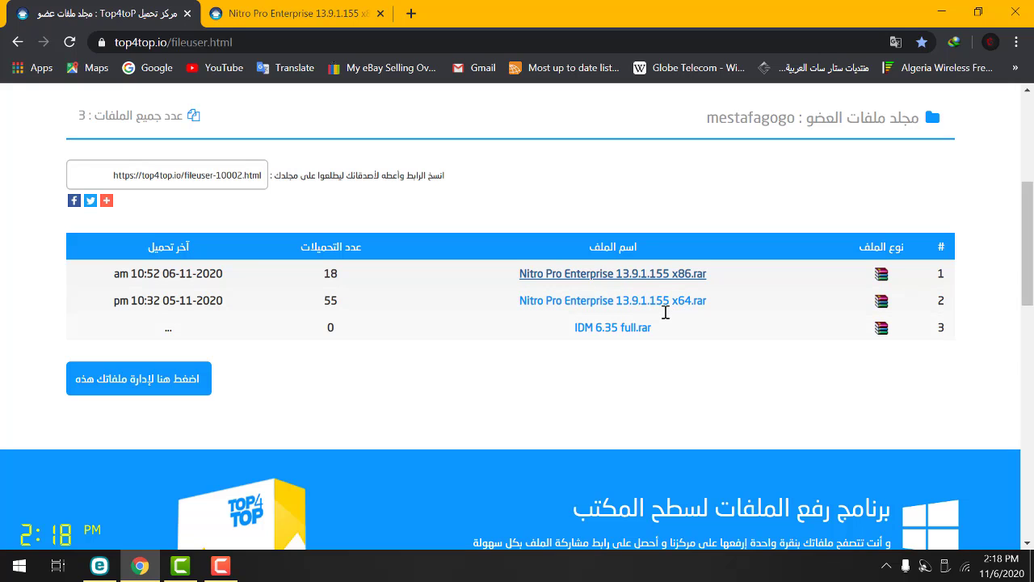
left_click(941, 12)
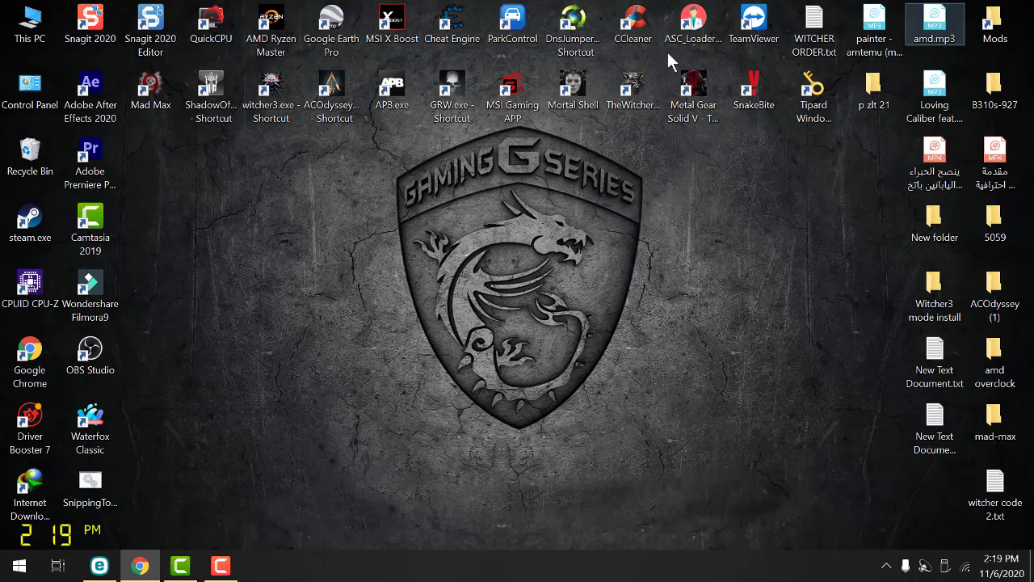
Check the computer's system type in the properties of This PC and compare it with the archives listed in Chrome.
right_click(33, 33)
left_click(122, 218)
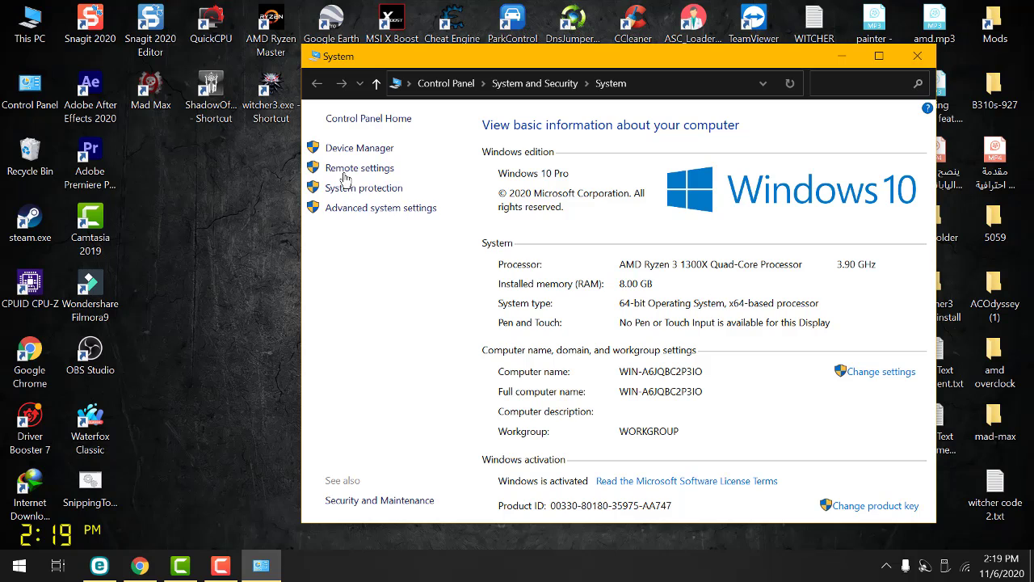
right_click(37, 24)
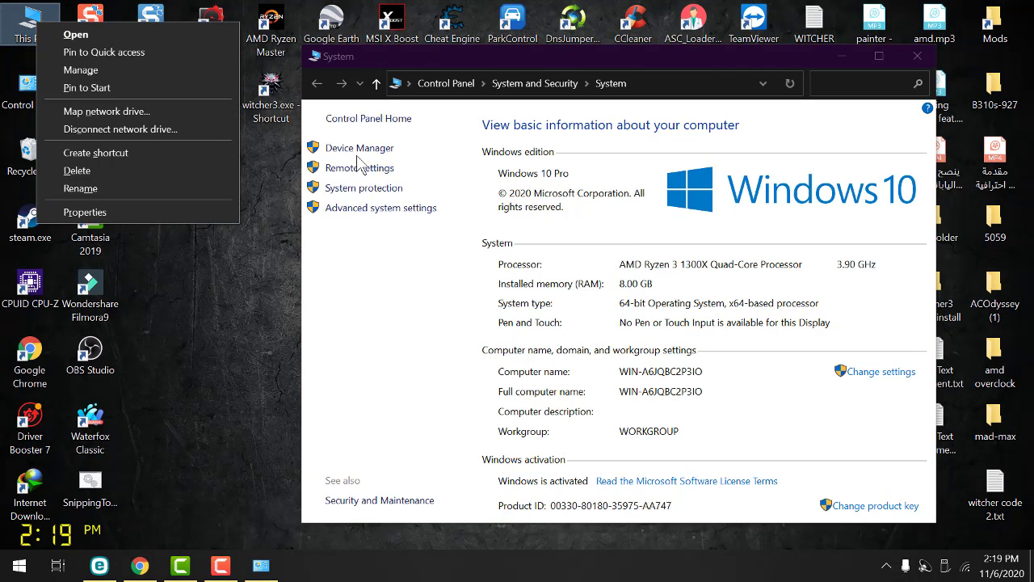
left_click(886, 55)
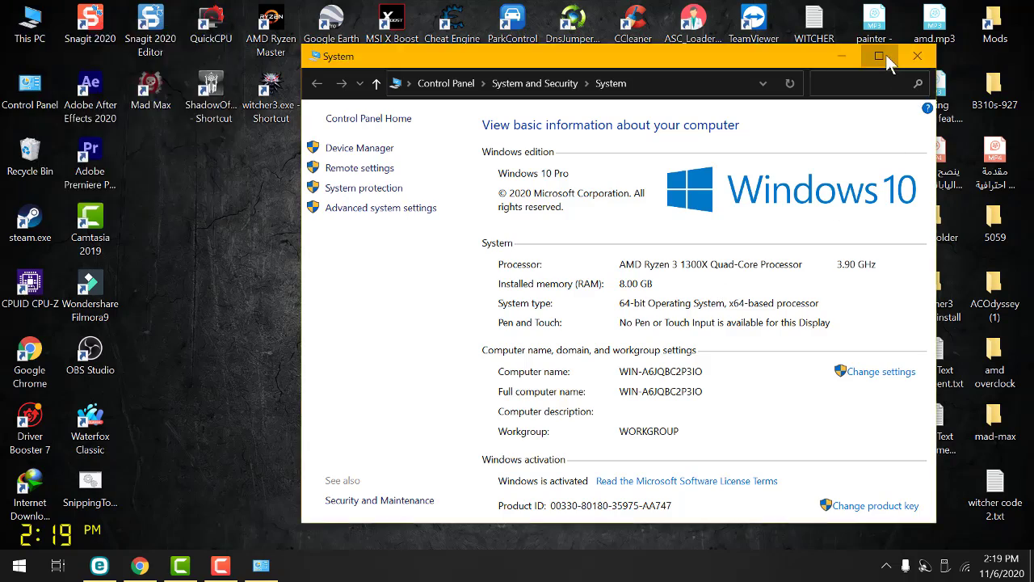
left_click(886, 55)
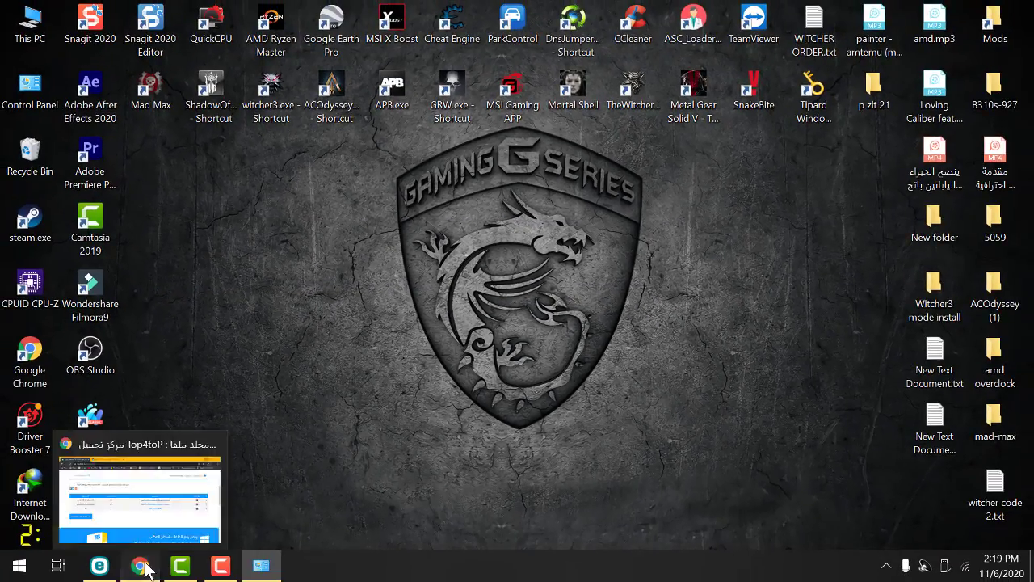
left_click(145, 505)
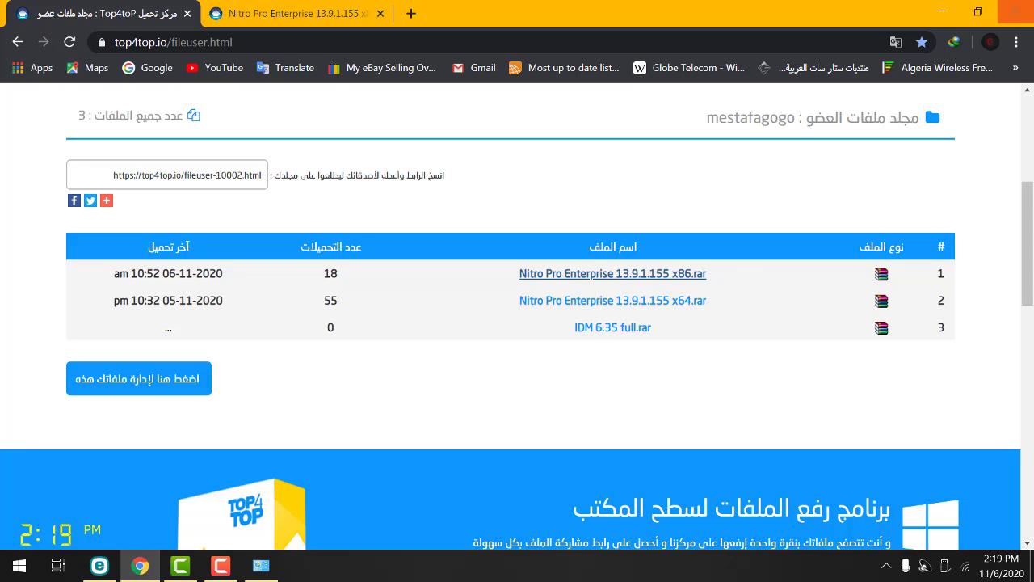
left_click(941, 12)
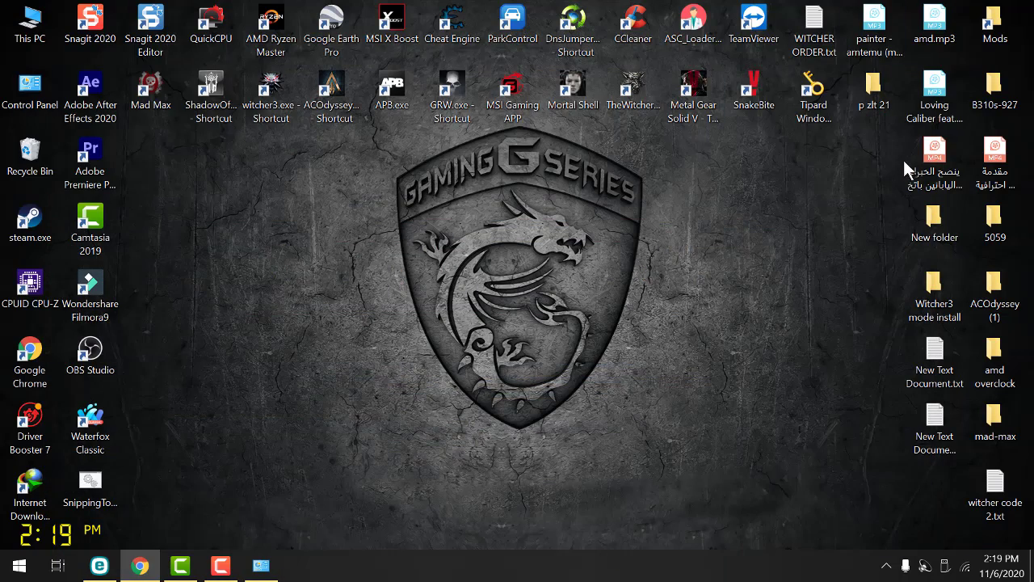
Open the Compressed folder inside Downloads in File Explorer, with the window widened.
double_click(870, 103)
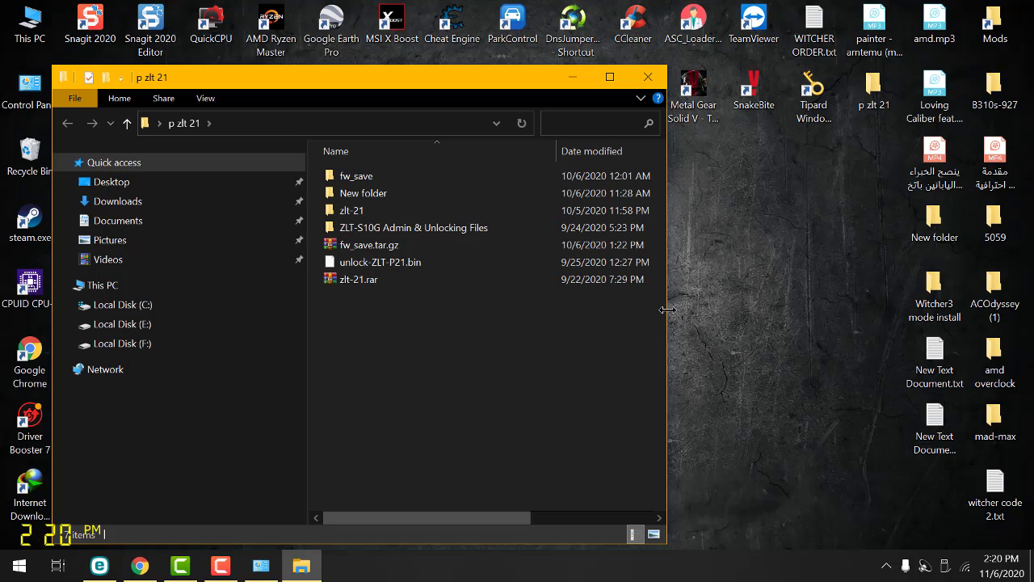
left_click_drag(667, 310, 821, 307)
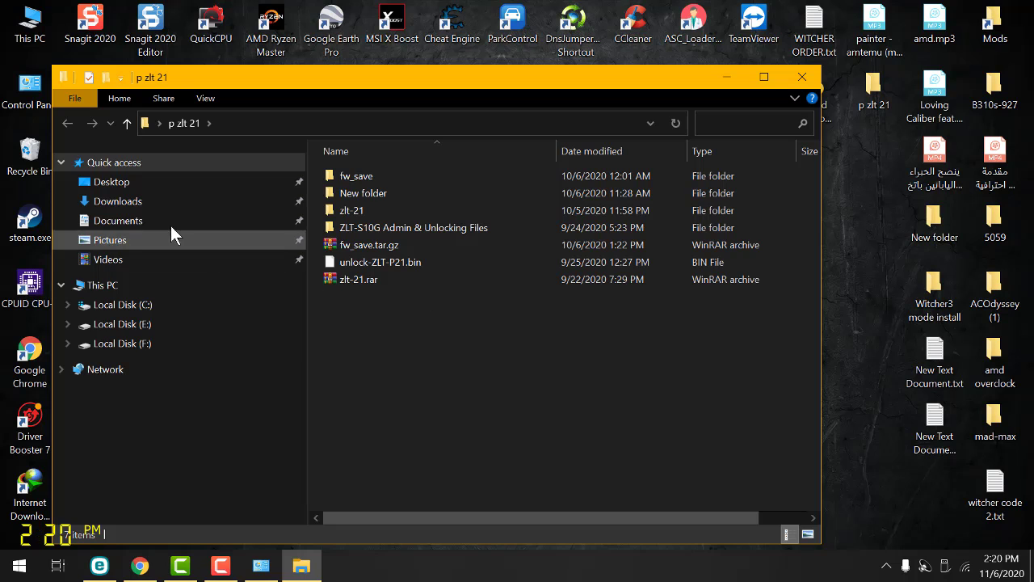
left_click(158, 201)
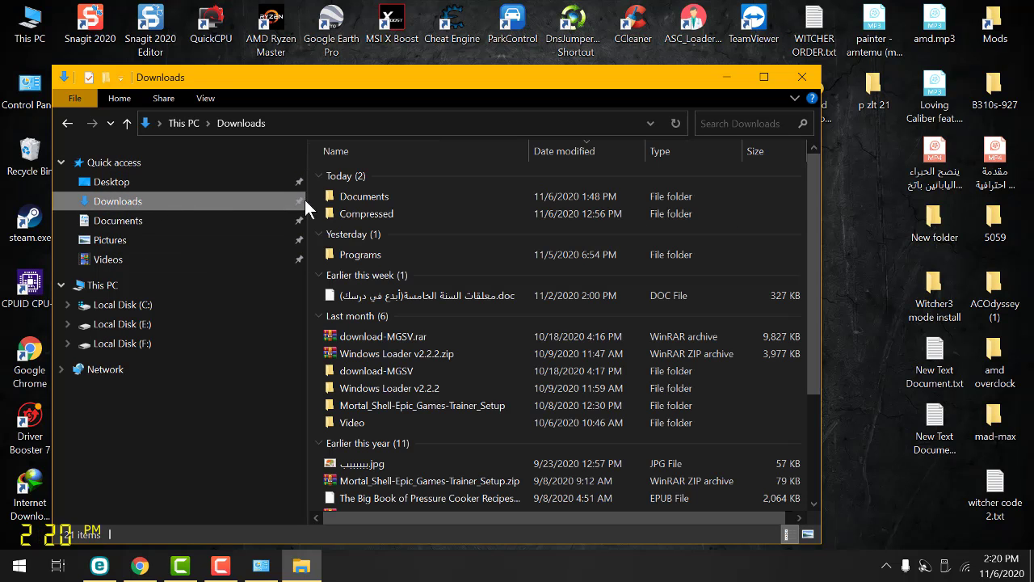
double_click(357, 210)
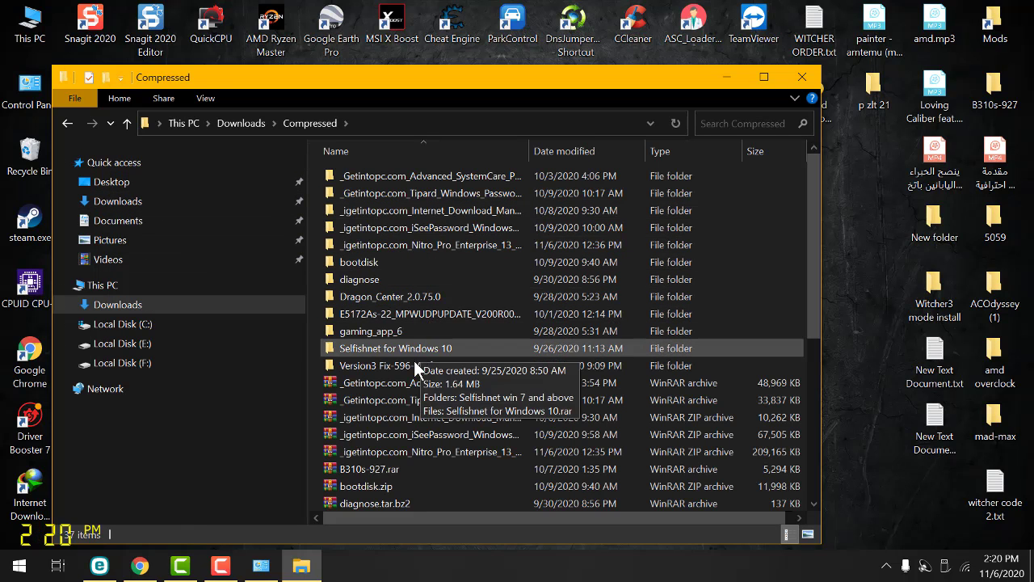
Extract _igetintopc.com_Nitro_Pro_Enterprise_13_x64.zip into its own named folder, overwriting all existing files.
right_click(406, 453)
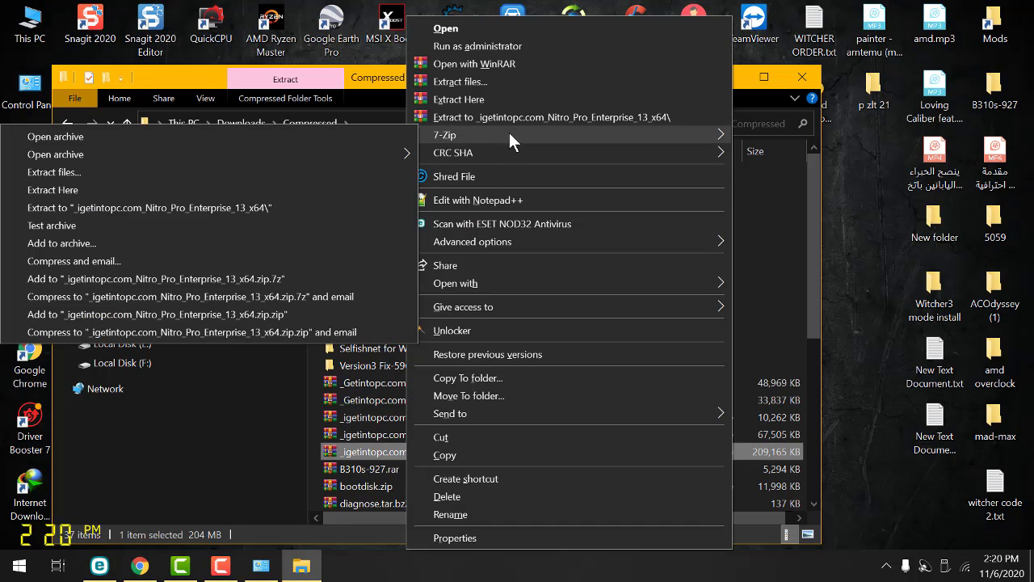
key("m")
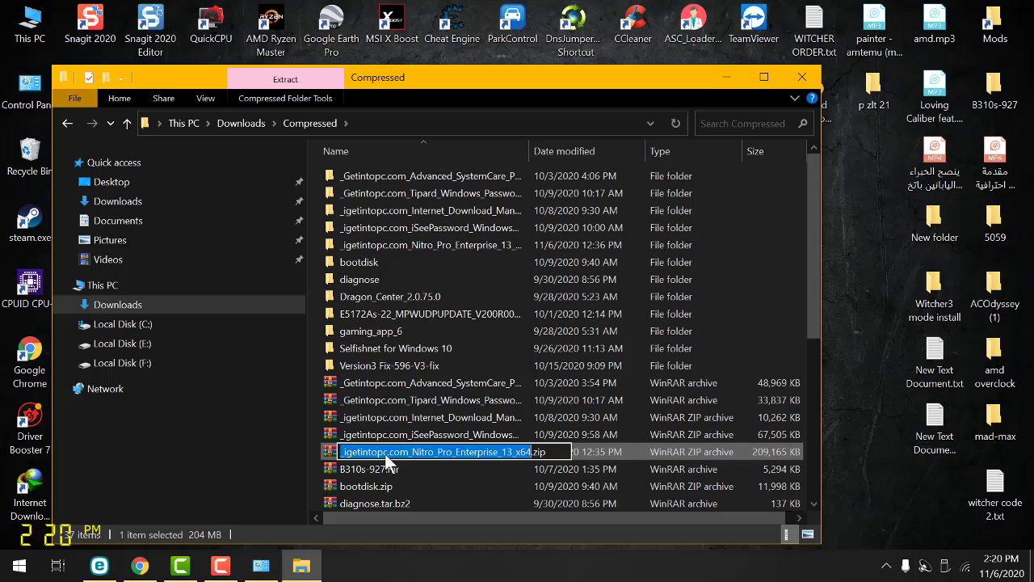
right_click(329, 450)
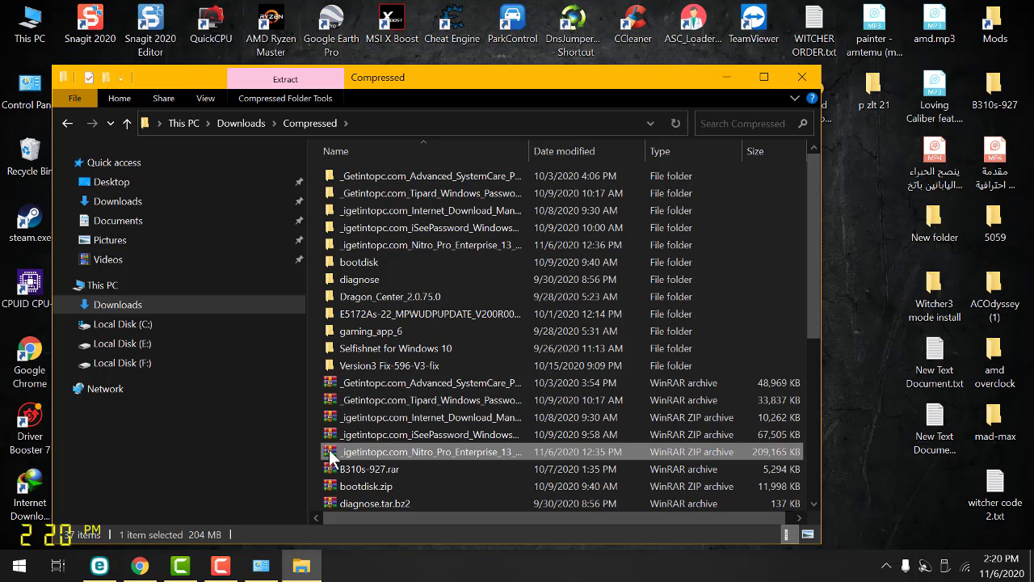
left_click(435, 121)
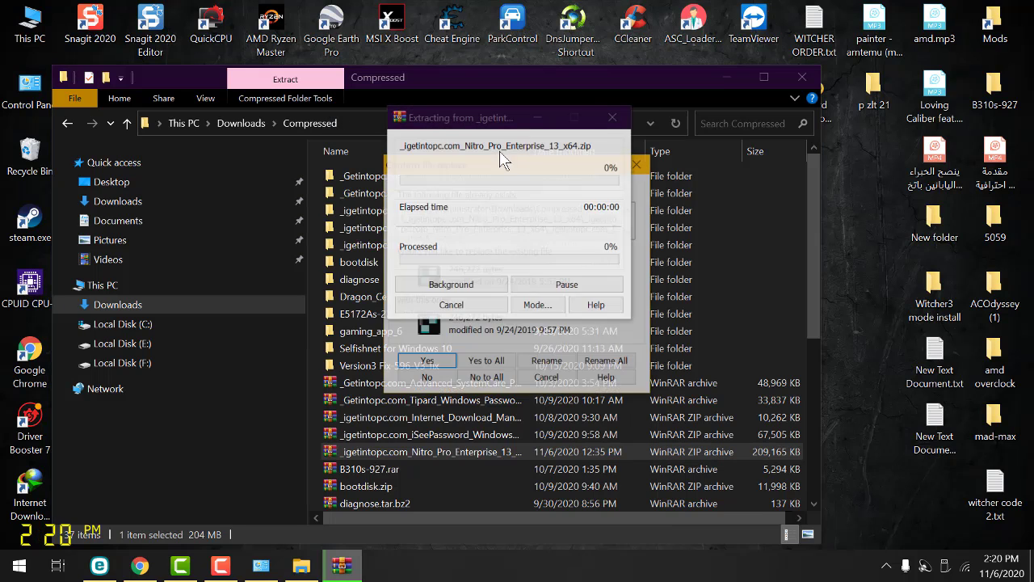
left_click(501, 364)
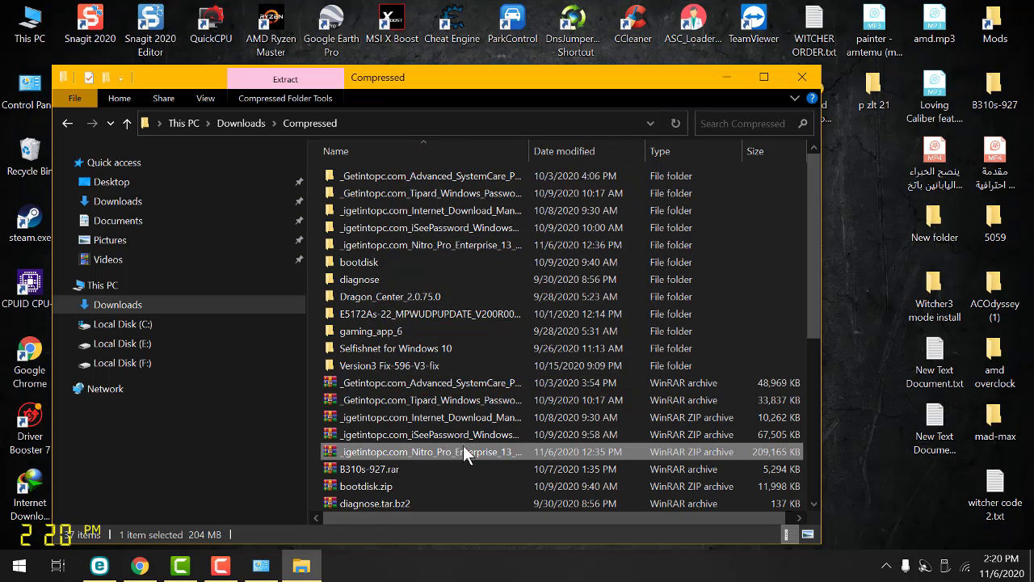
In the innermost extracted Nitro Pro folder, permanently delete the two internet shortcuts, igetintopc.com.jpg and Read_Me_Important.txt.
double_click(450, 245)
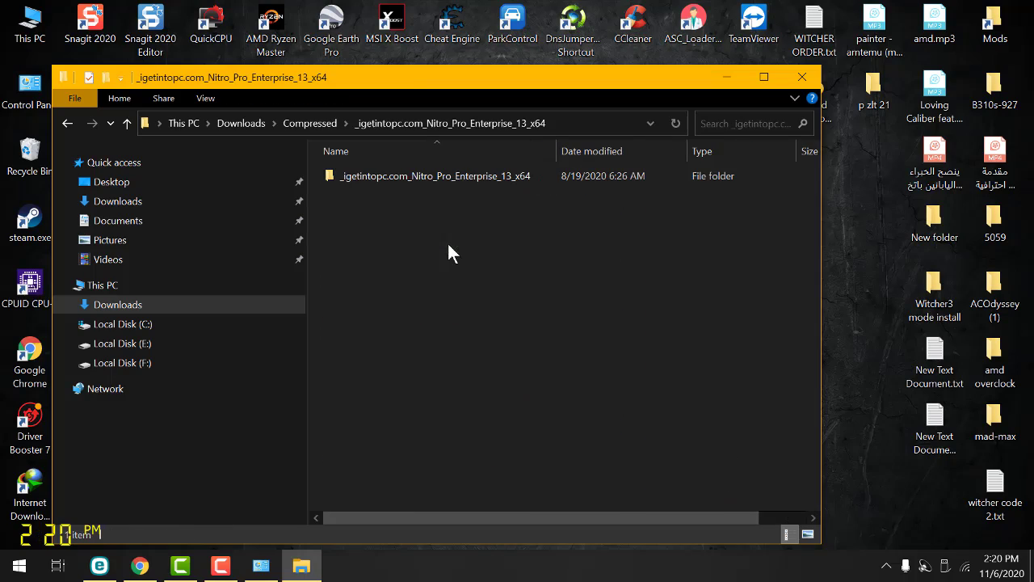
double_click(425, 176)
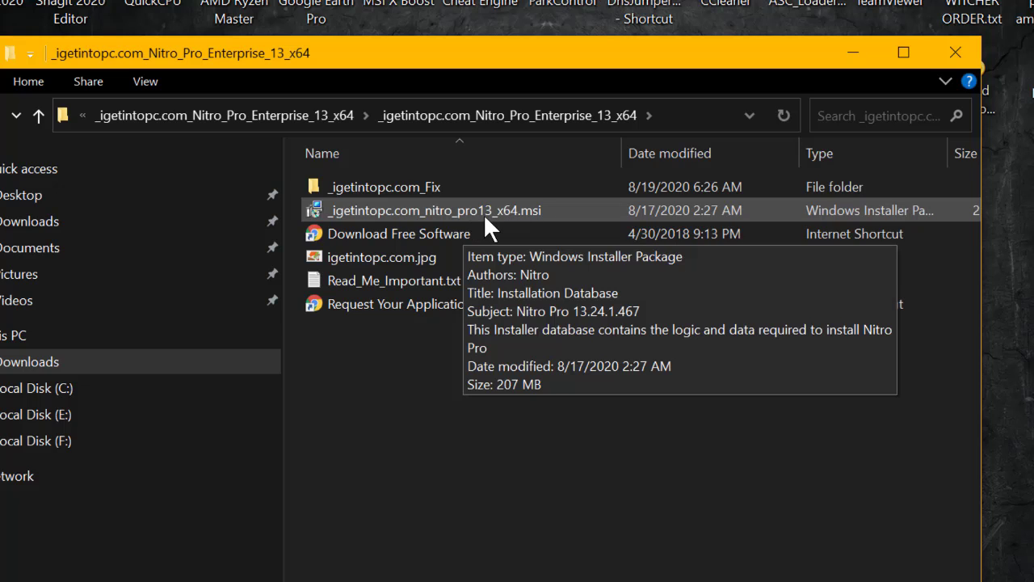
left_click_drag(399, 375, 352, 236)
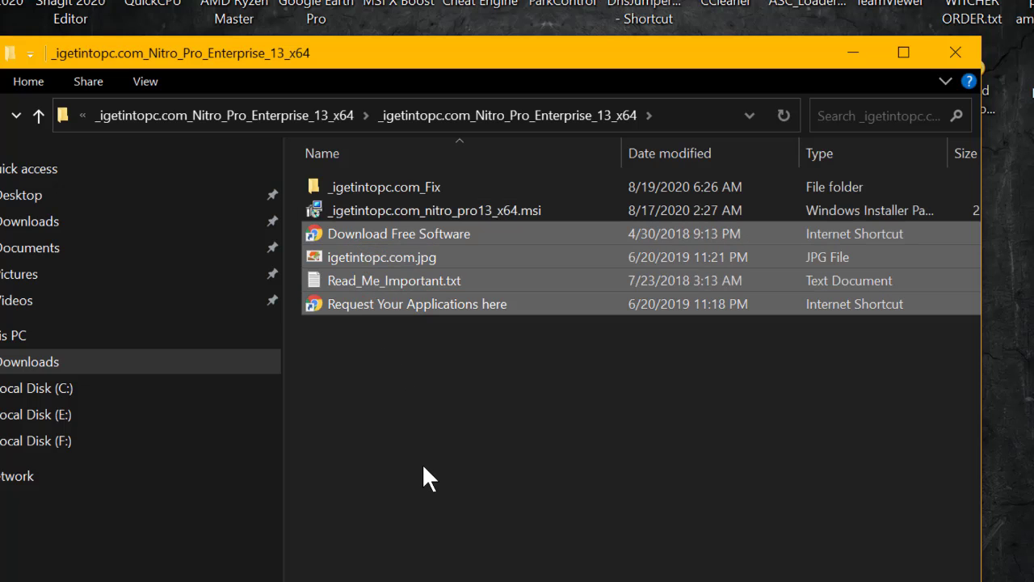
key("shift+Delete")
key("Return")
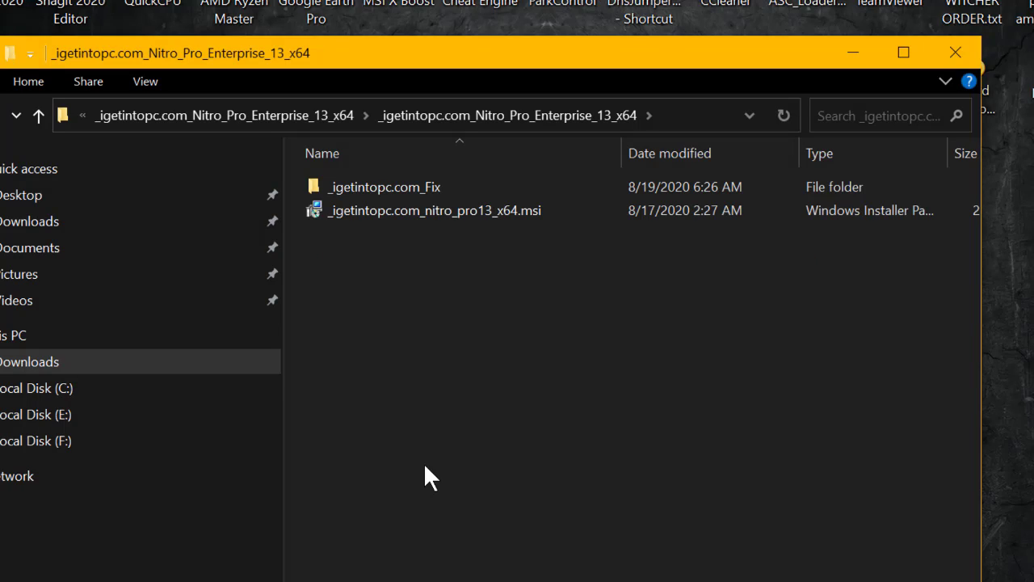
In the _igetintopc.com_Fix folder, permanently delete everything except Patch x64.exe and Patch x86.exe.
double_click(402, 187)
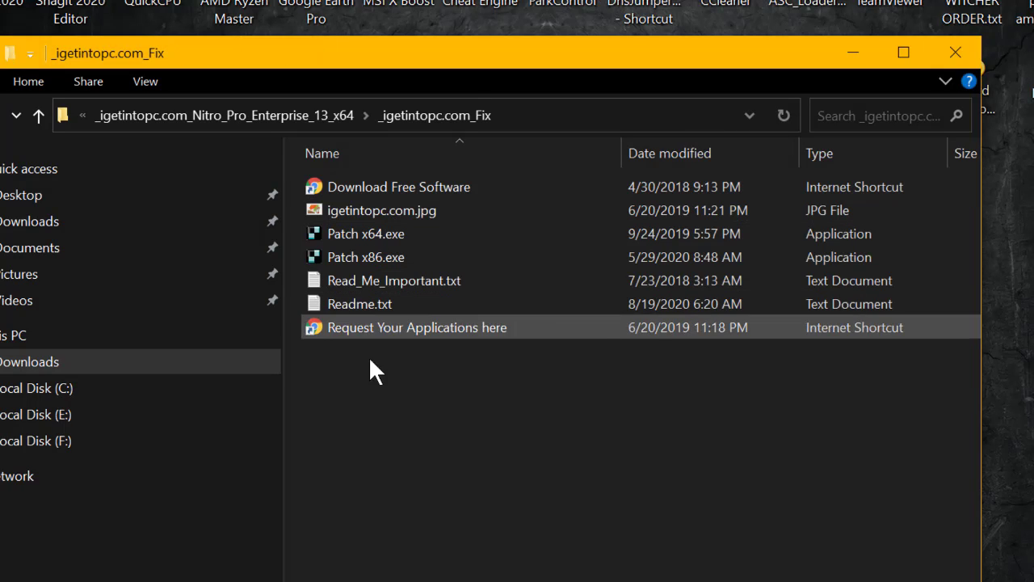
left_click_drag(372, 399, 367, 279)
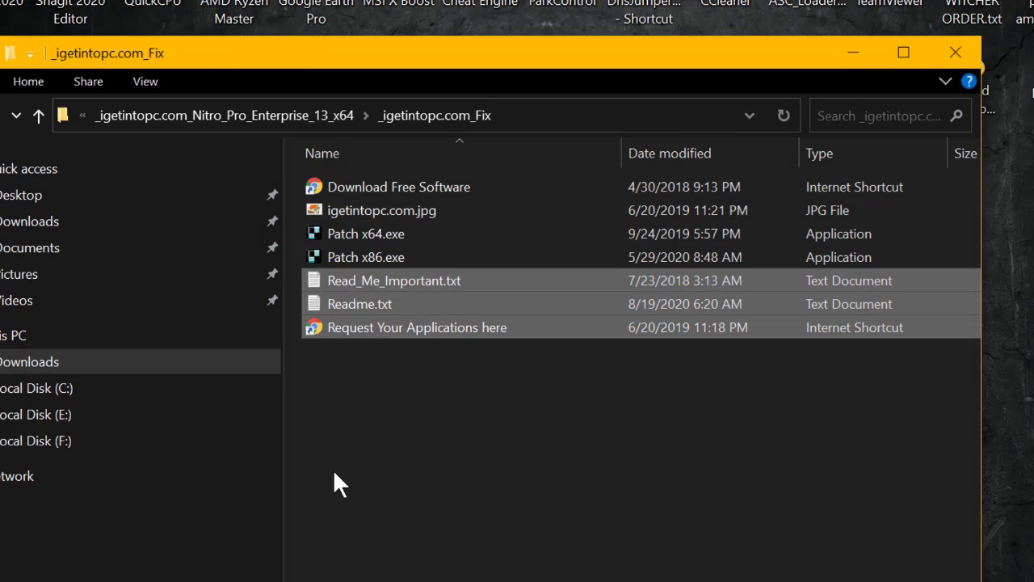
key("shift+Delete")
key("Return")
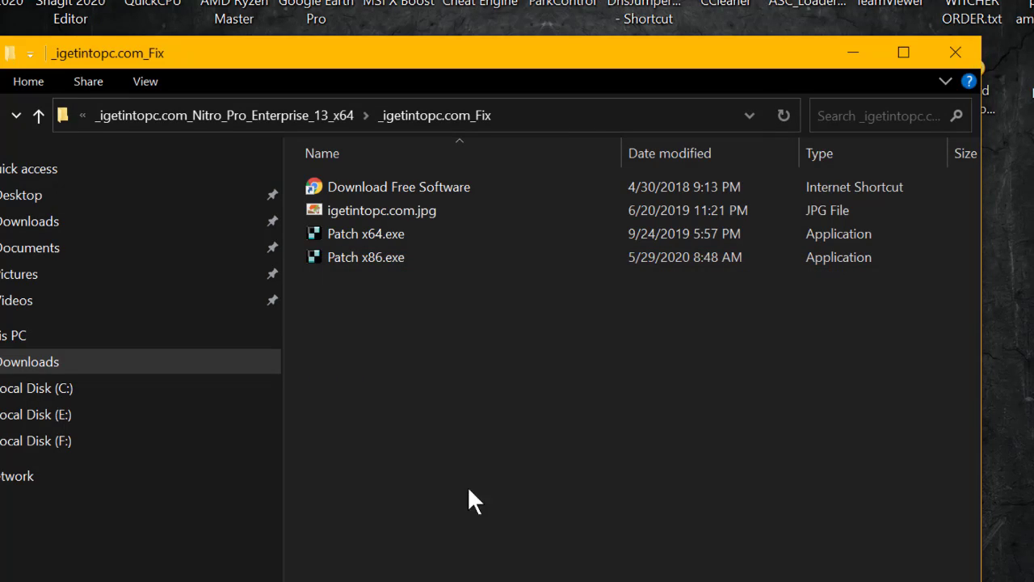
left_click_drag(289, 176, 335, 209)
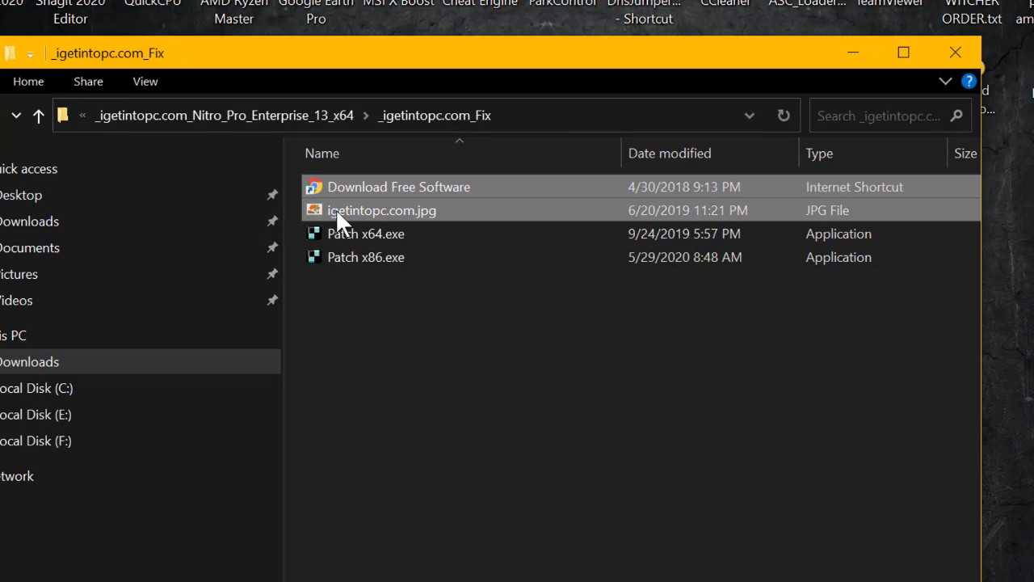
key("shift+Delete")
key("Return")
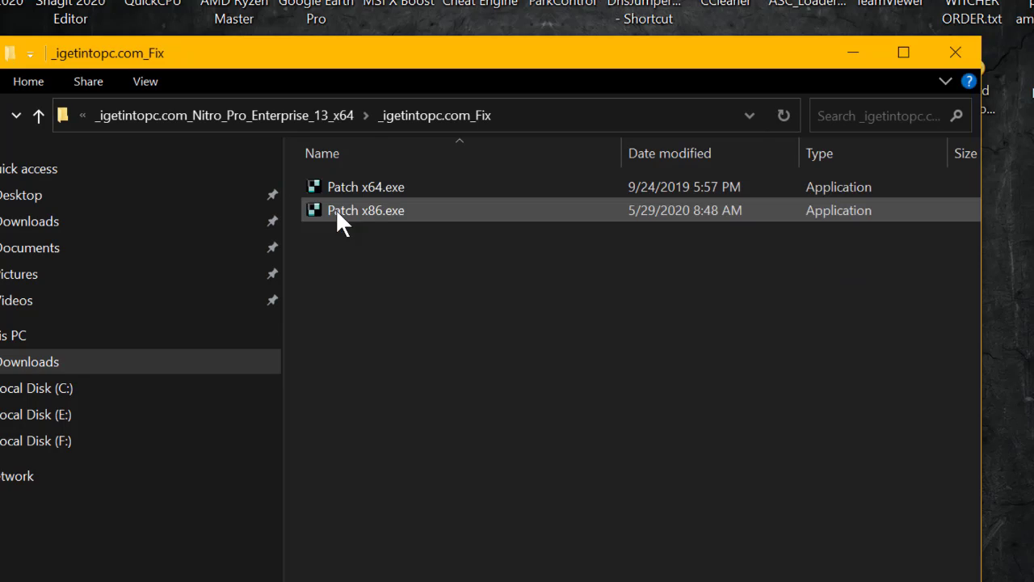
Review the patch files in the _igetintopc.com_Fix folder and return to the folder containing the installer.
key("BackSpace")
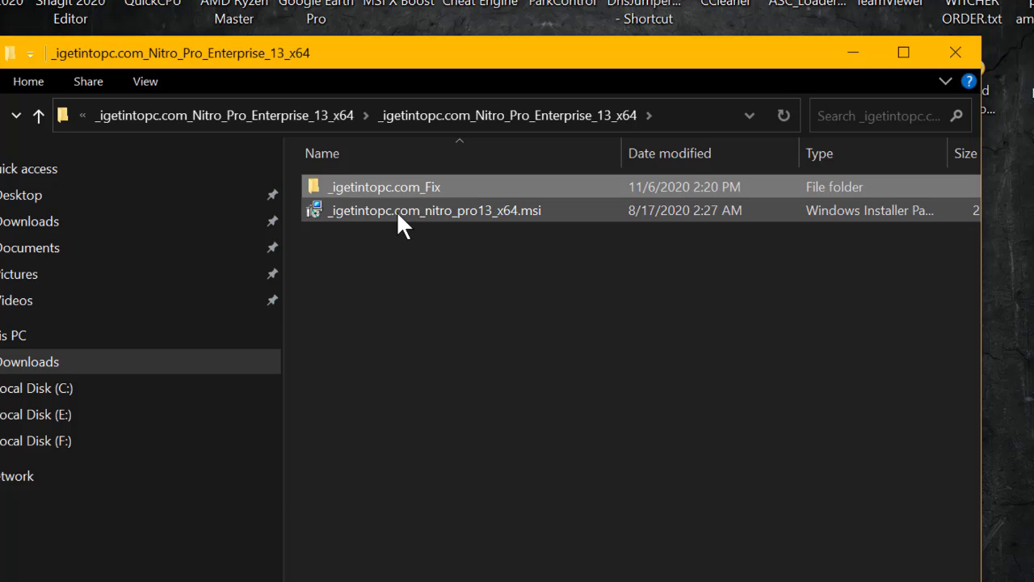
double_click(393, 185)
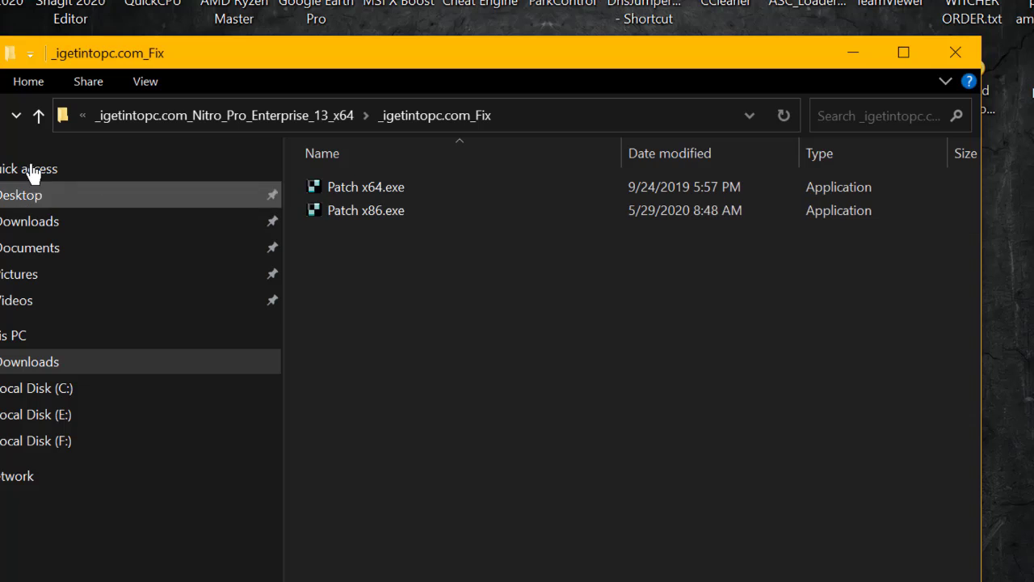
left_click(38, 116)
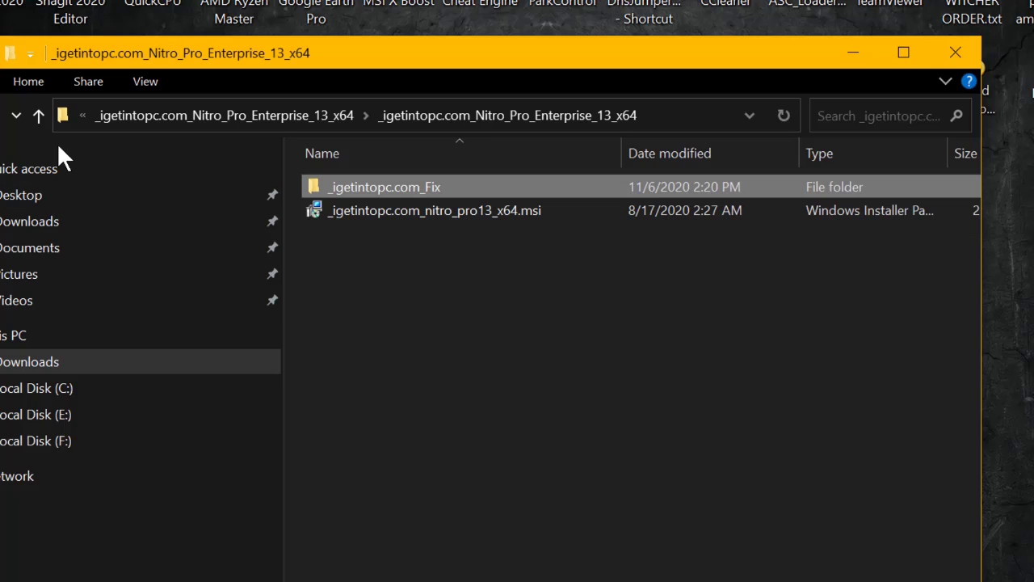
Install Nitro Pro from _igetintopc.com_nitro_pro13_x64.msi to C:\Program Files\Nitro\Pro\13\ and finish the setup without launching the program.
double_click(368, 209)
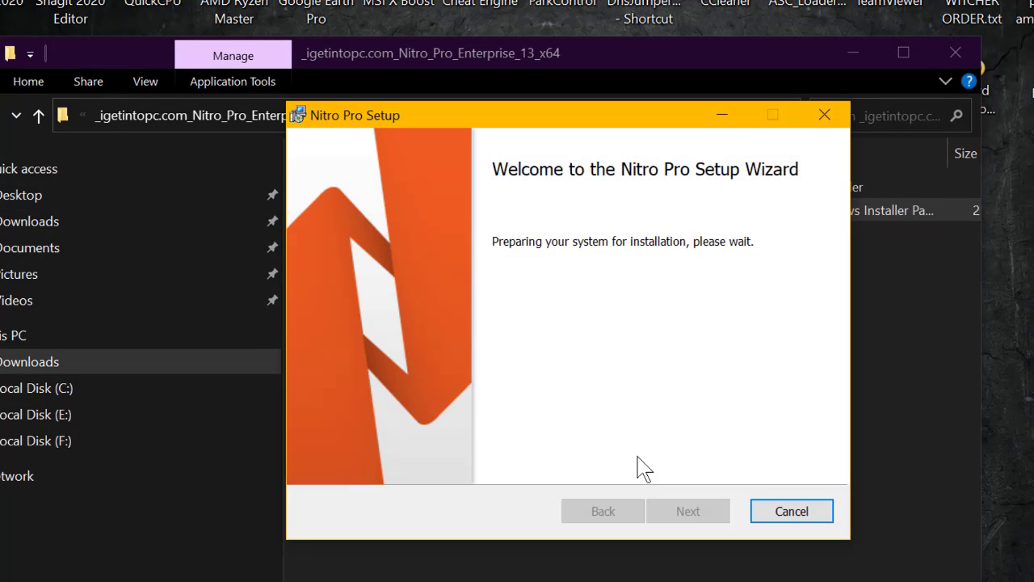
left_click(687, 511)
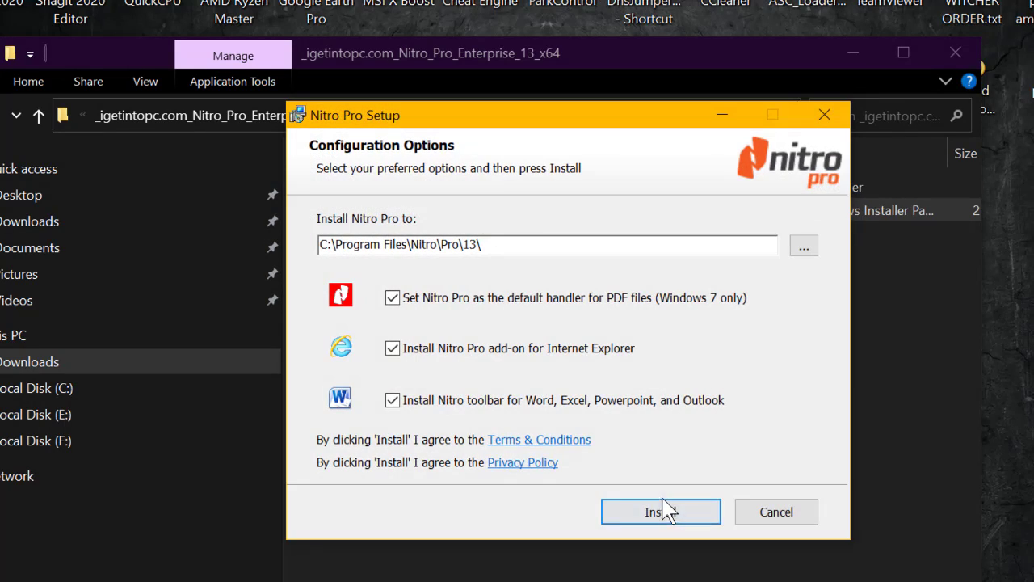
left_click(394, 400)
left_click(395, 348)
left_click(398, 402)
left_click(394, 349)
left_click(660, 511)
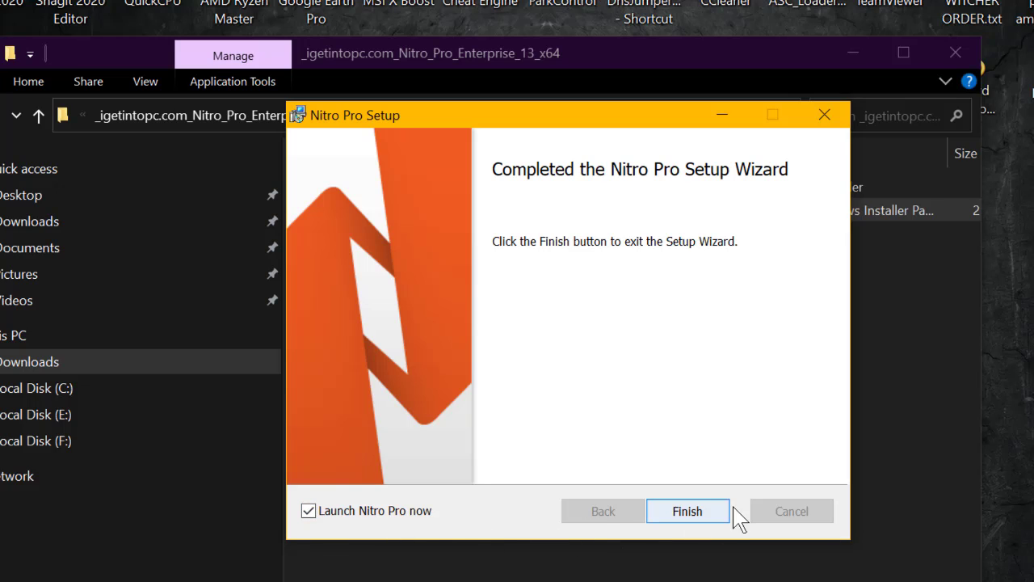
left_click(342, 513)
left_click(688, 512)
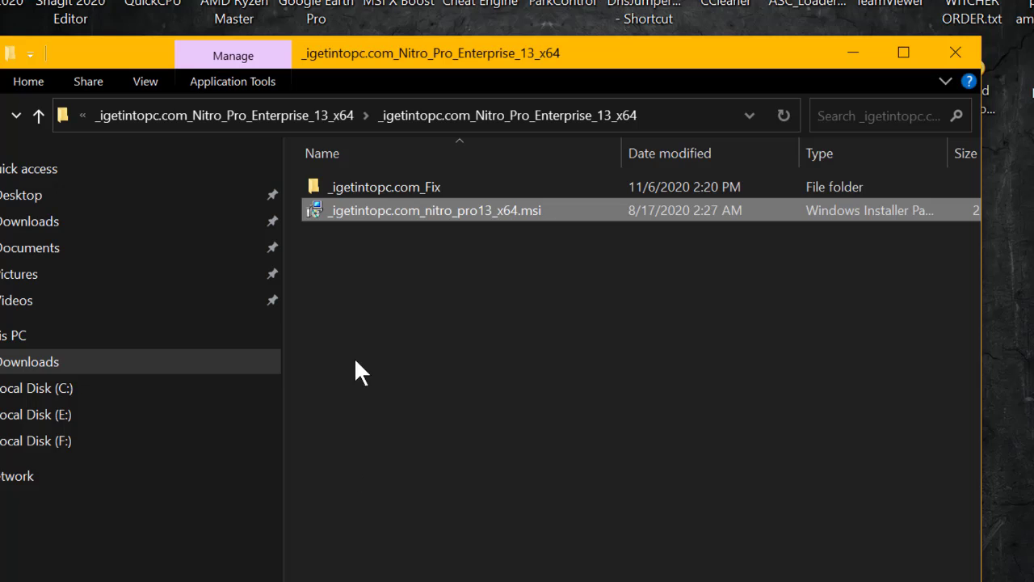
Copy Patch x64.exe from the _igetintopc.com_Fix folder and minimize the folder window to reveal the desktop.
double_click(380, 187)
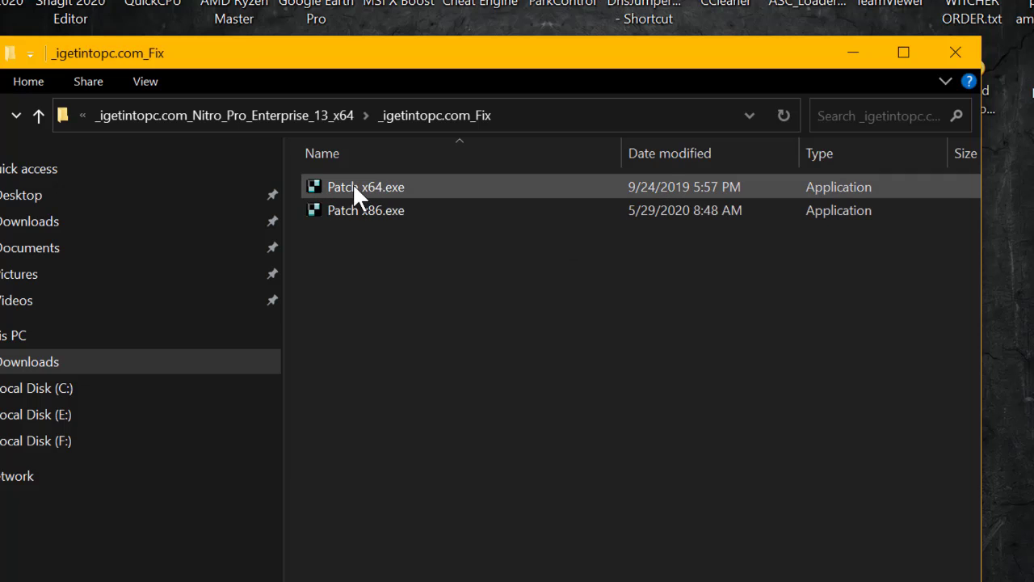
right_click(355, 186)
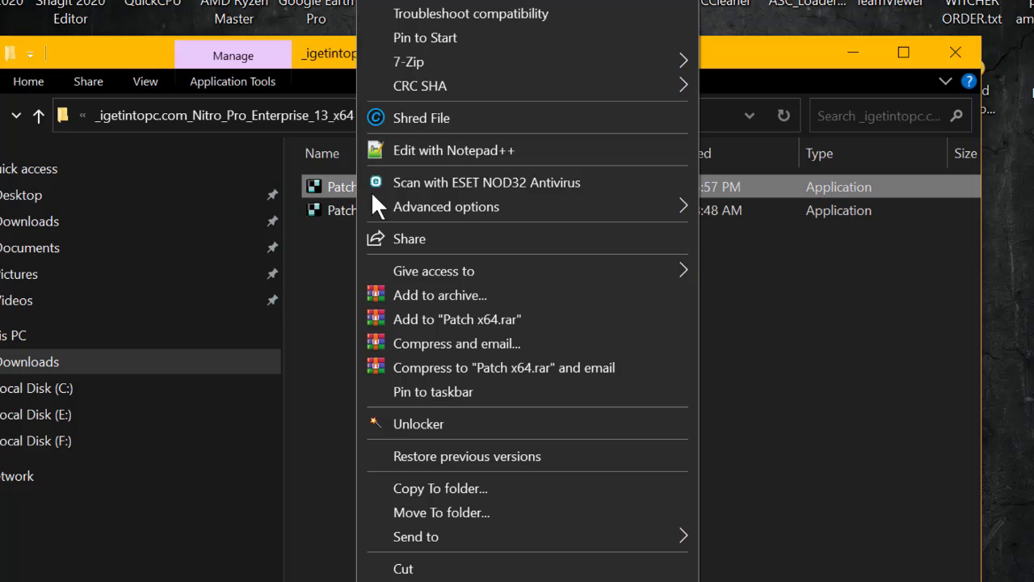
left_click(469, 577)
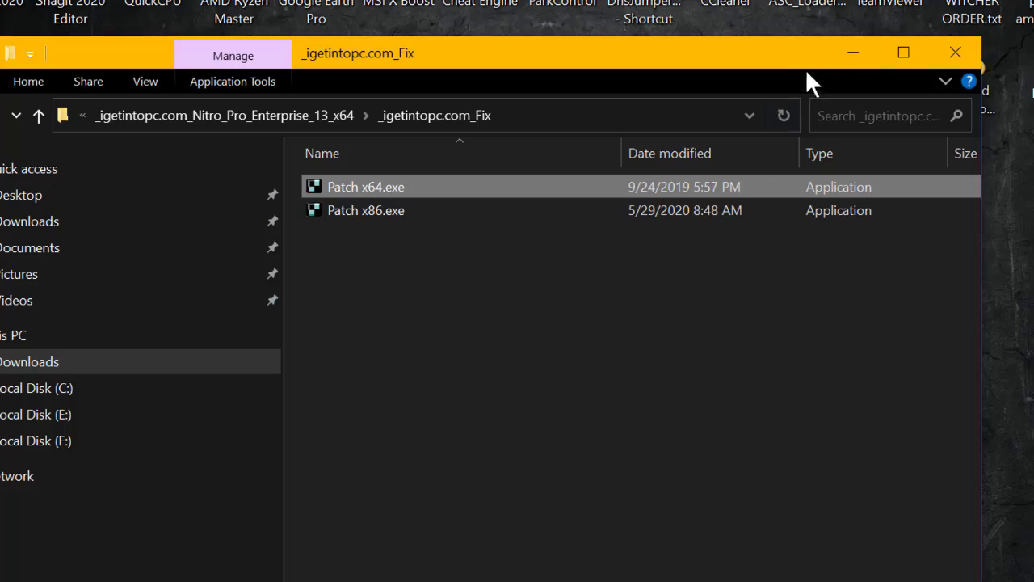
left_click(851, 54)
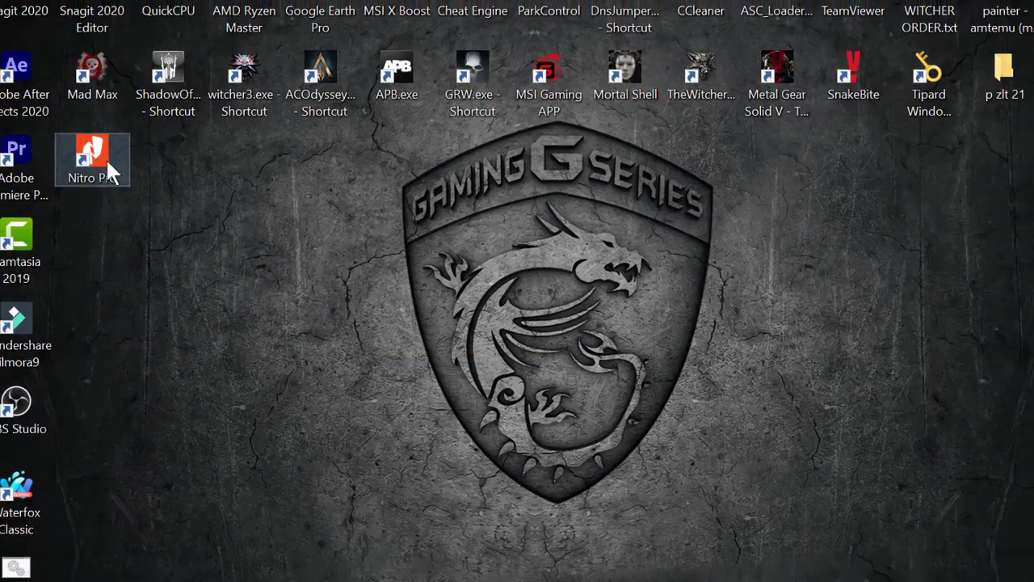
Open the file location of the Nitro Pro desktop shortcut and look through the files around NitroPDF.exe.
right_click(116, 160)
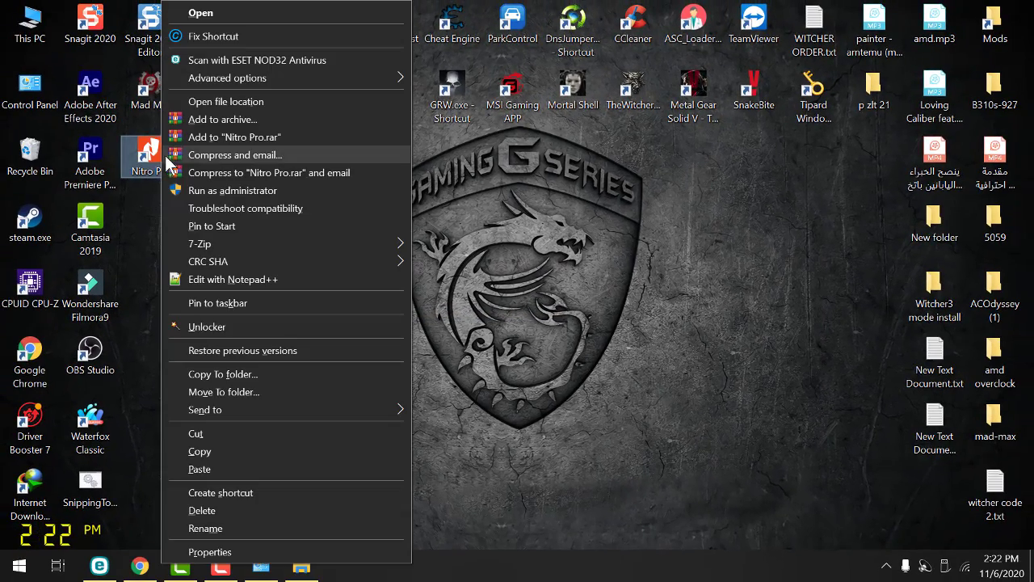
left_click(263, 101)
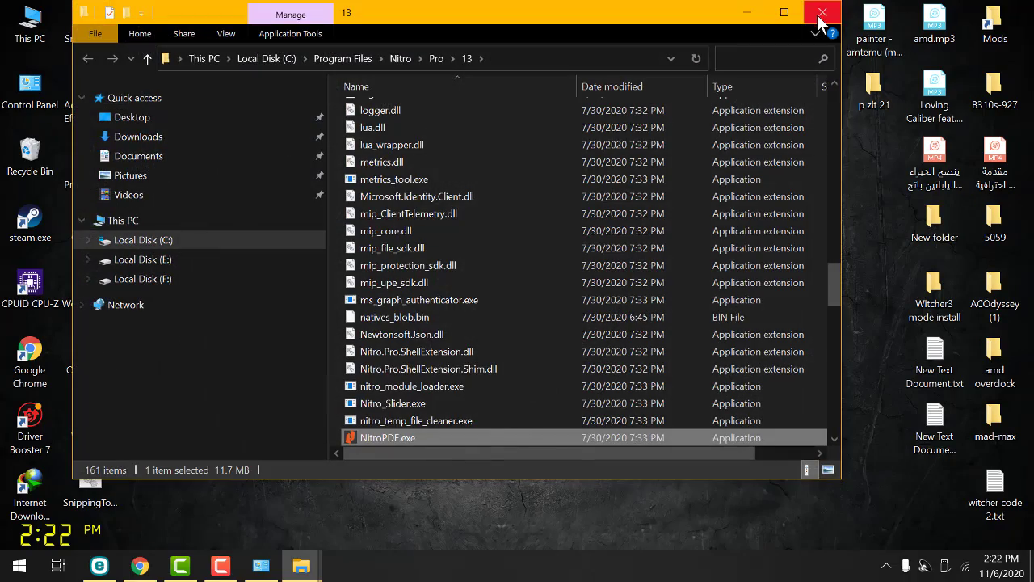
left_click(822, 13)
right_click(167, 161)
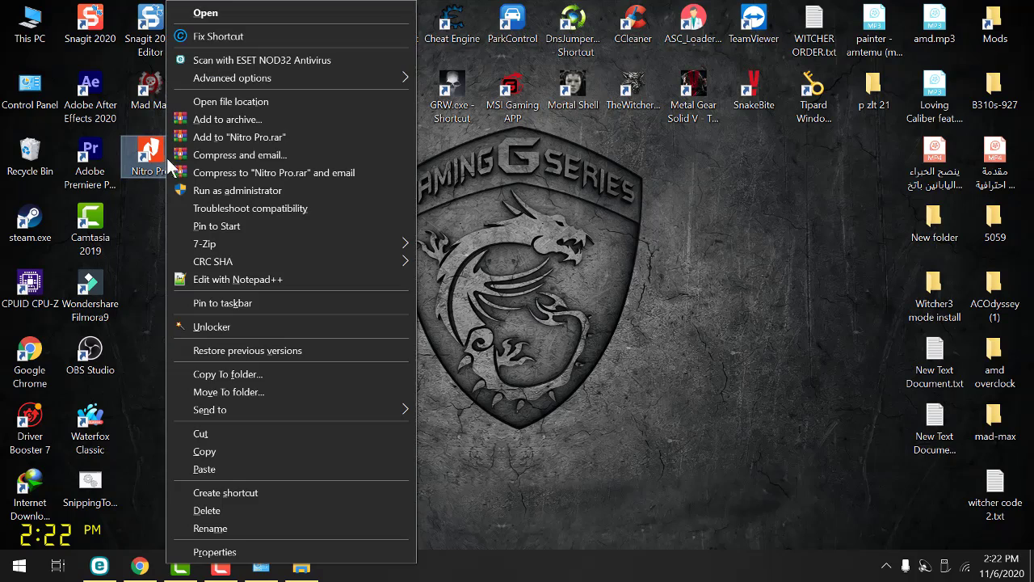
left_click(251, 103)
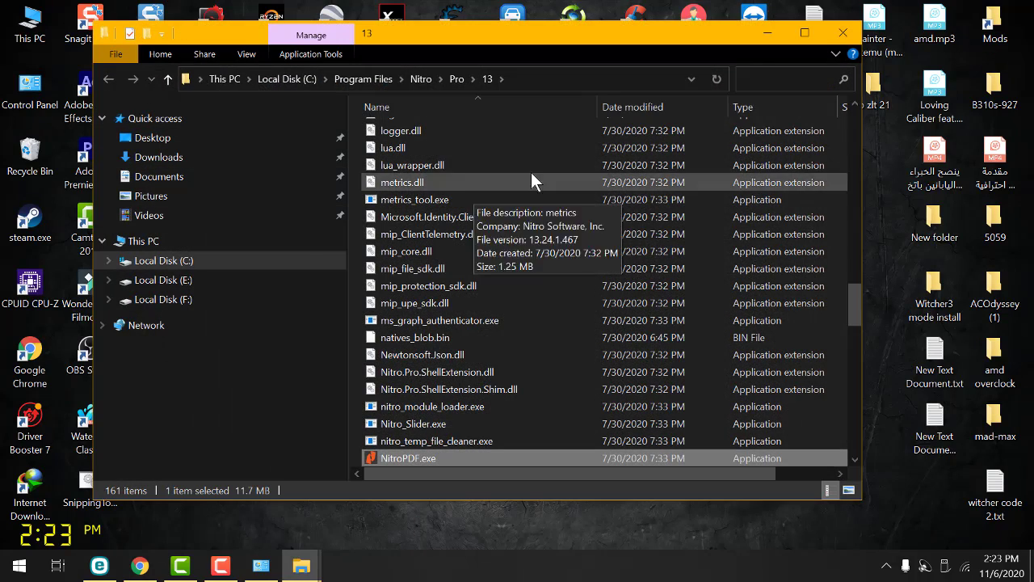
scroll(543, 294, "down", 2)
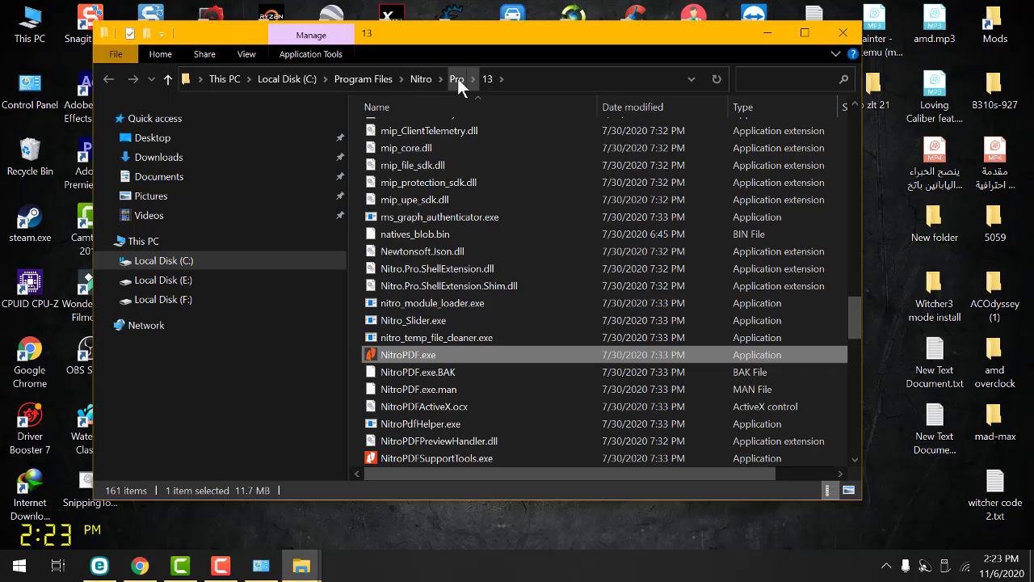
In a new This PC window, browse to C:\Program Files\Nitro\Pro\13.
double_click(37, 36)
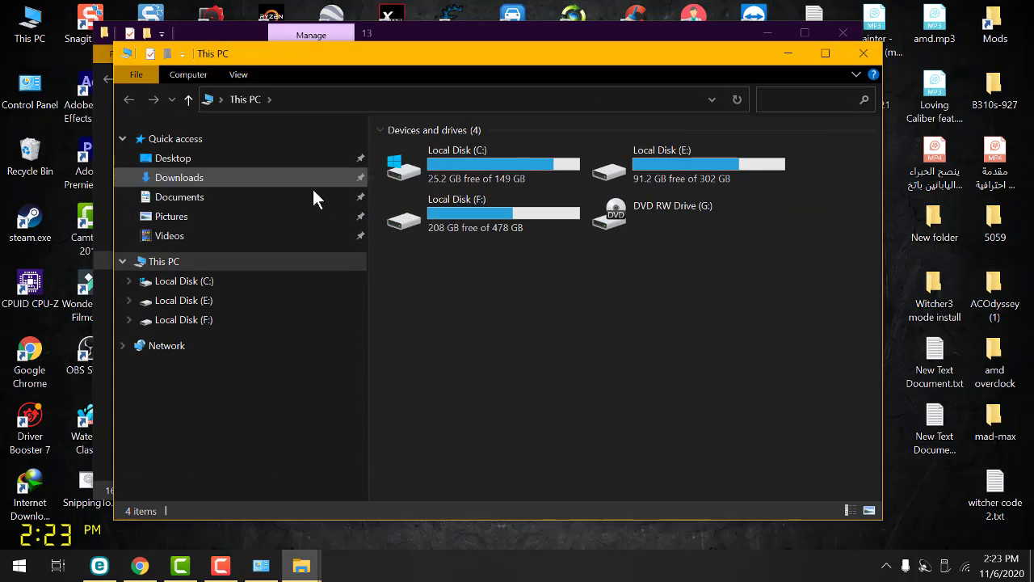
double_click(467, 172)
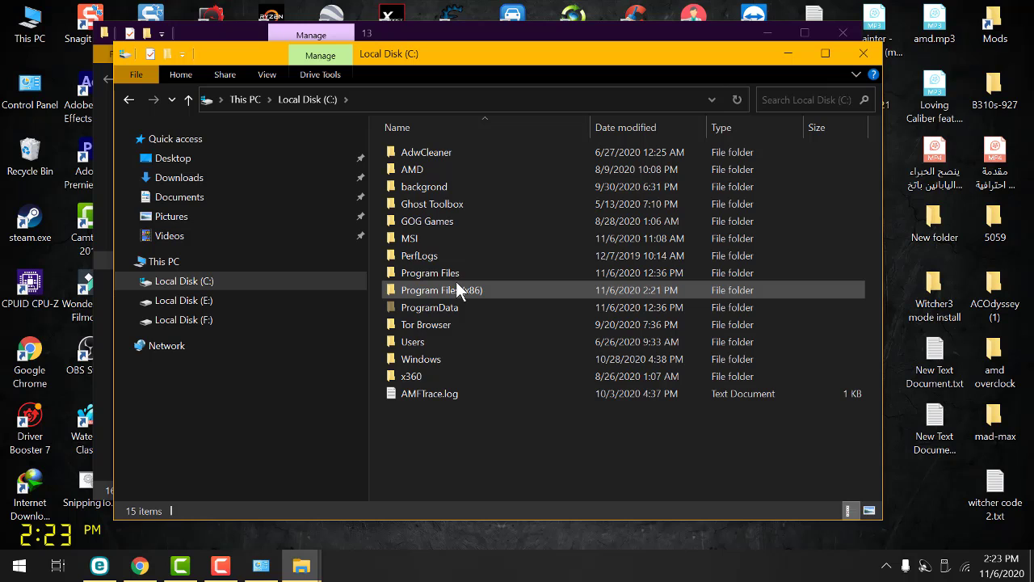
double_click(456, 272)
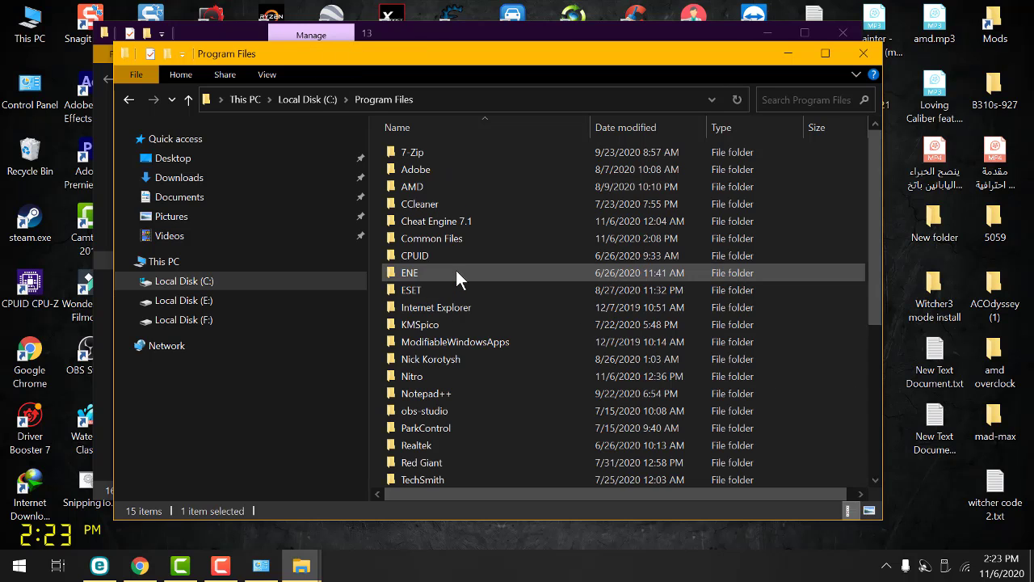
scroll(452, 291, "down", 2)
scroll(452, 299, "down", 2)
scroll(452, 317, "up", 3)
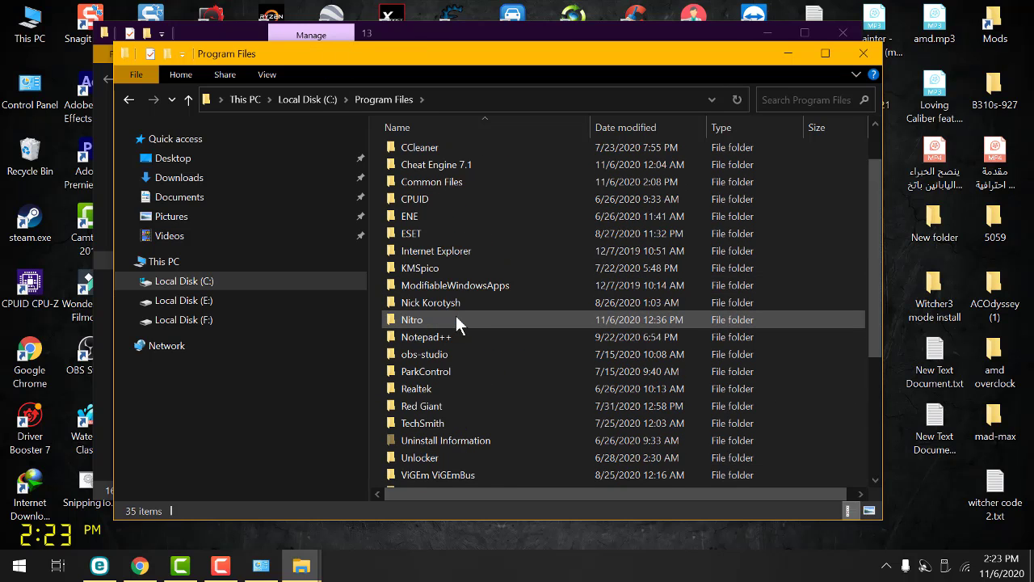
double_click(420, 318)
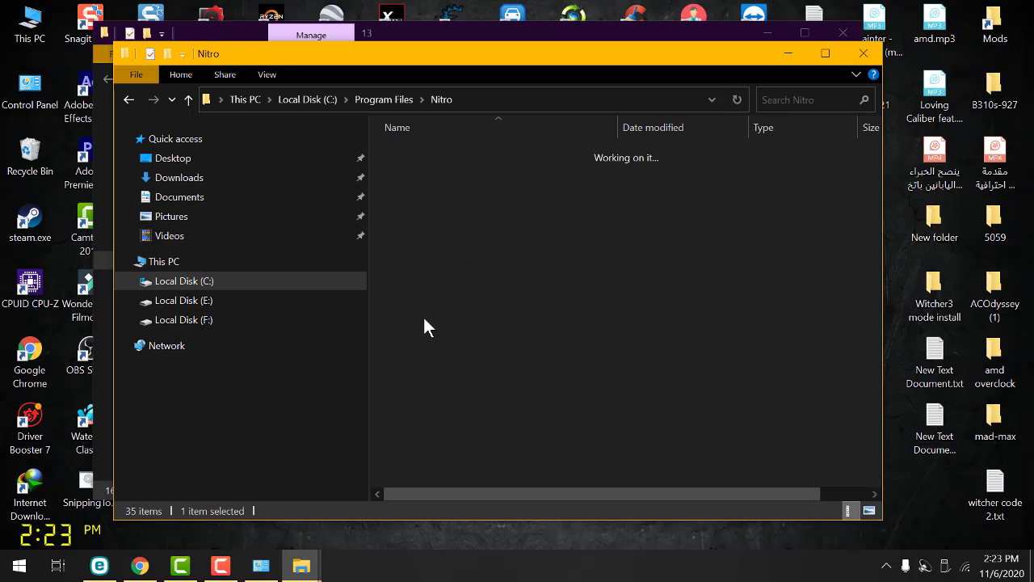
double_click(433, 156)
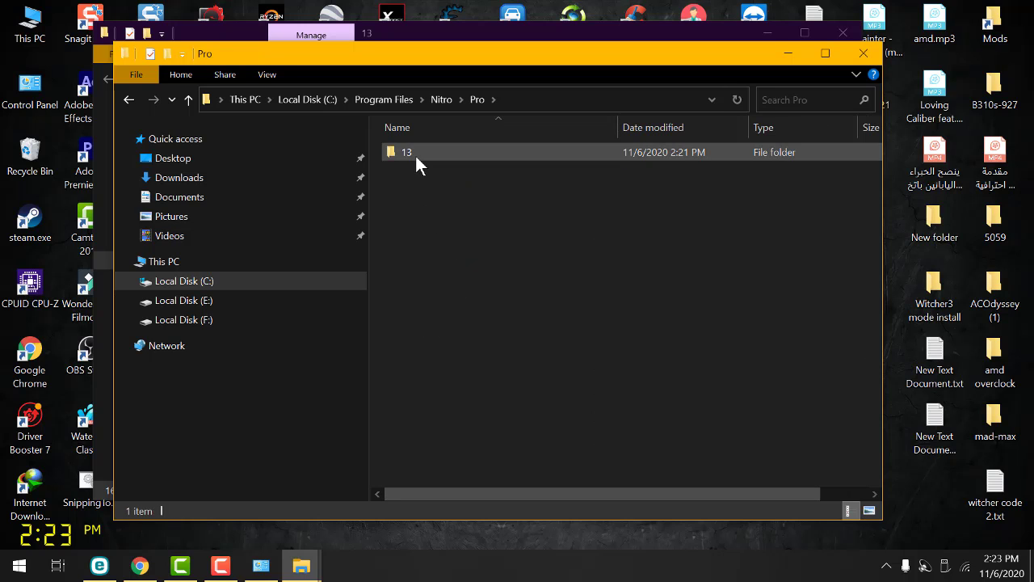
double_click(415, 153)
Maximize the window of the Nitro Pro 13 installation folder and paste the copied Patch x64.exe there.
scroll(459, 323, "down", 18)
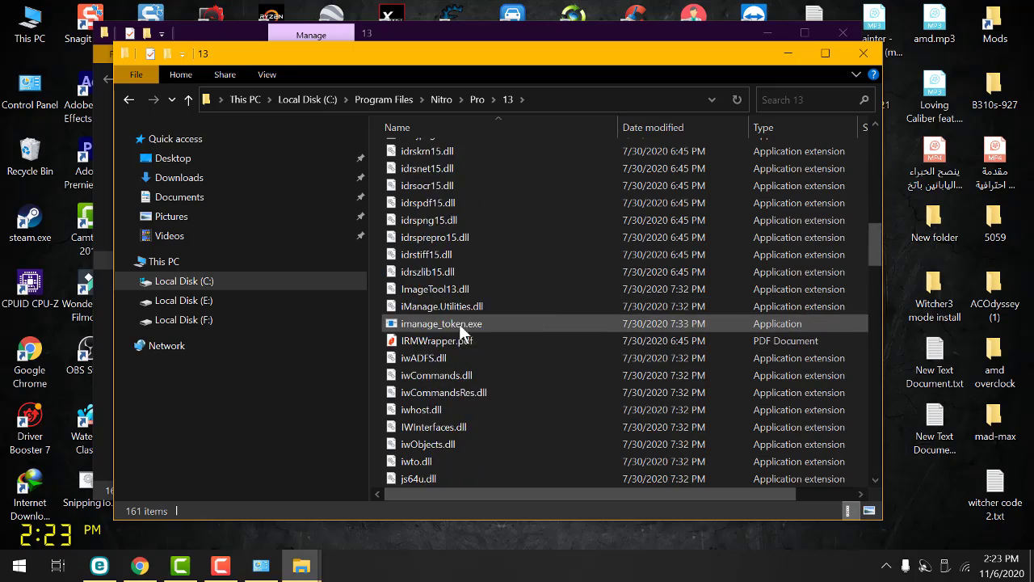
scroll(460, 324, "down", 4)
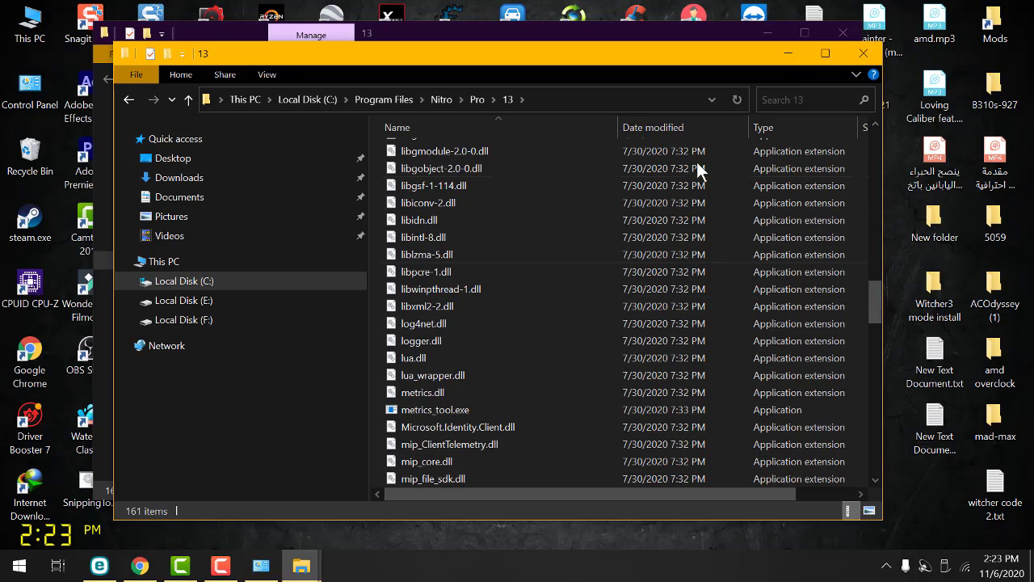
left_click(825, 53)
scroll(775, 308, "down", 10)
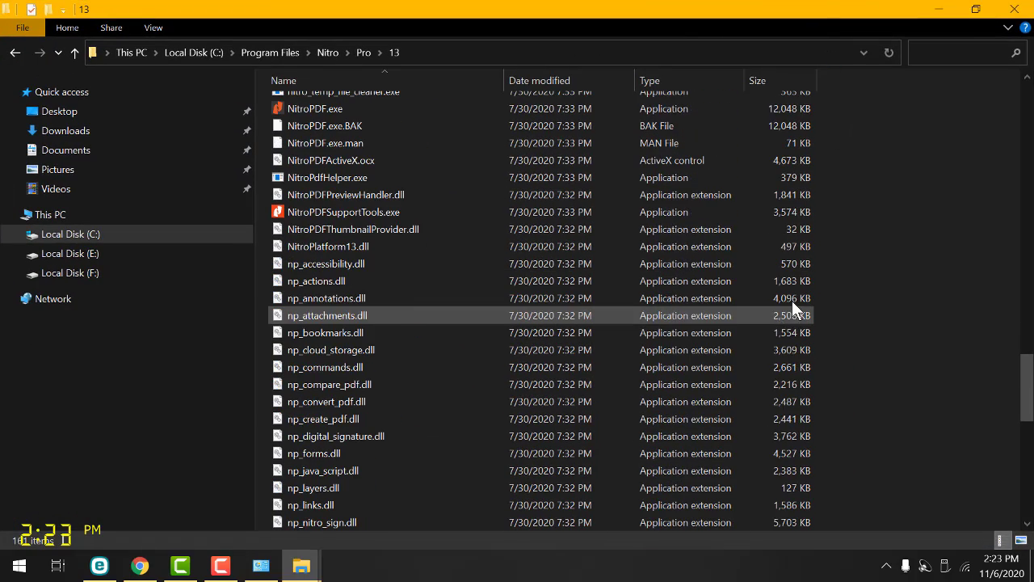
right_click(873, 224)
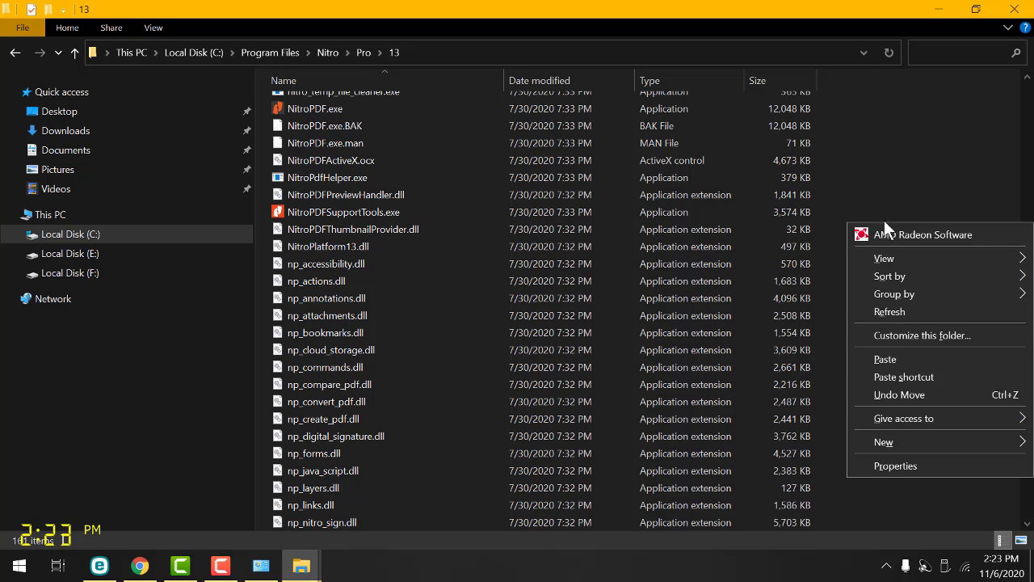
left_click(886, 358)
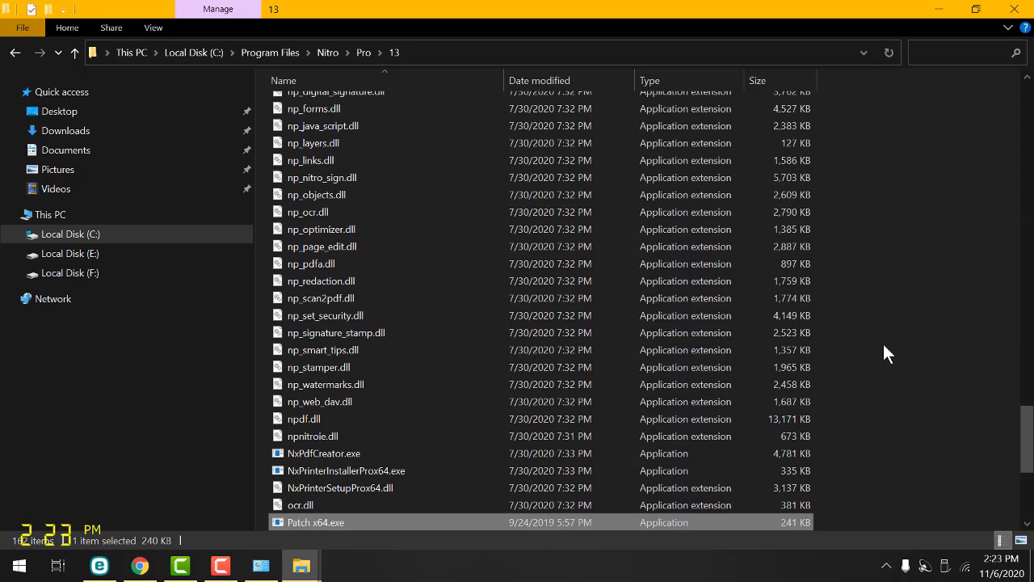
Run Patch x64.exe from the installation folder, patch NitroPDF.exe with Backup enabled, and close the patcher.
double_click(332, 522)
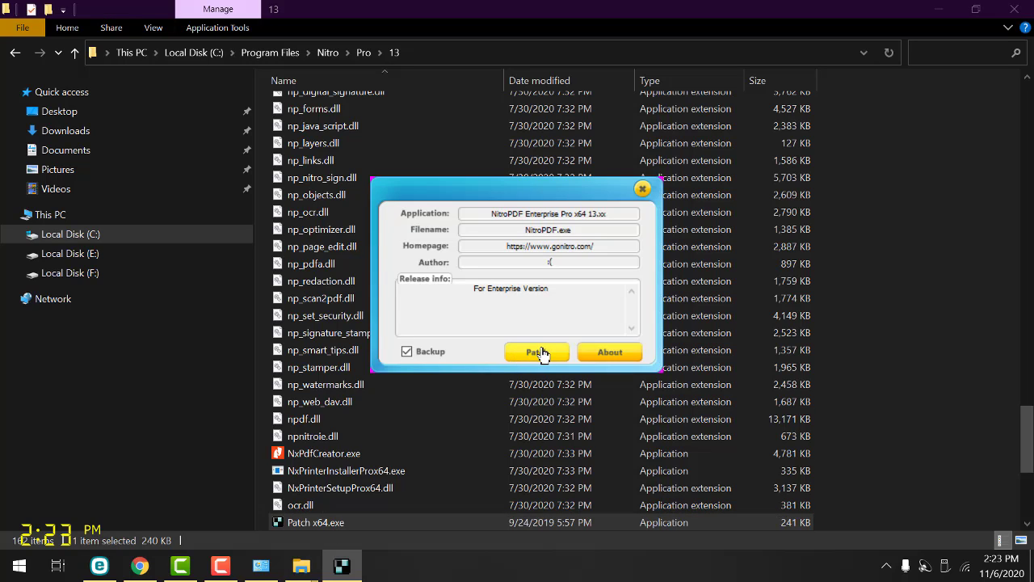
left_click(643, 190)
scroll(408, 379, "down", 3)
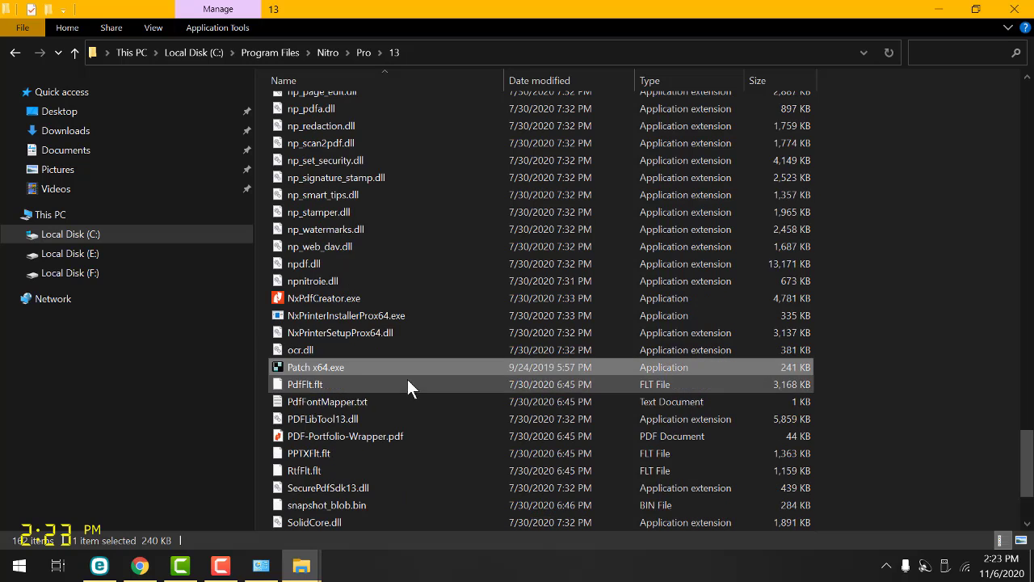
right_click(327, 366)
left_click(388, 27)
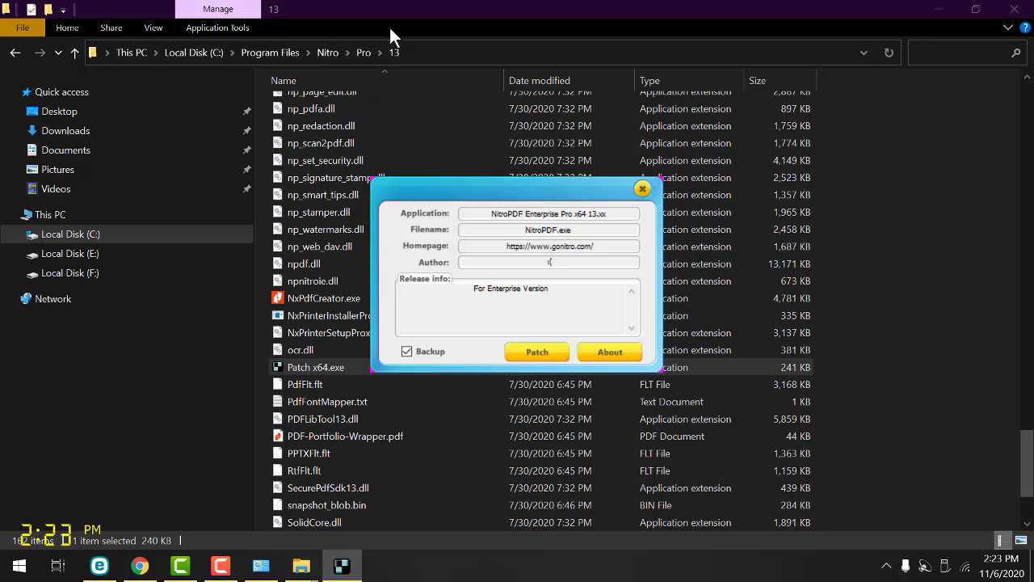
left_click(538, 356)
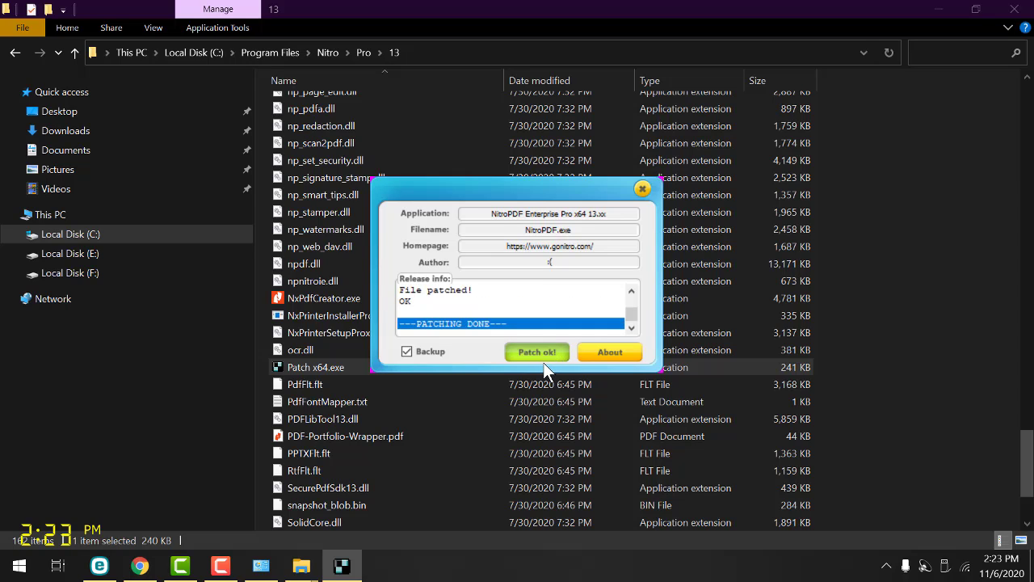
left_click(643, 188)
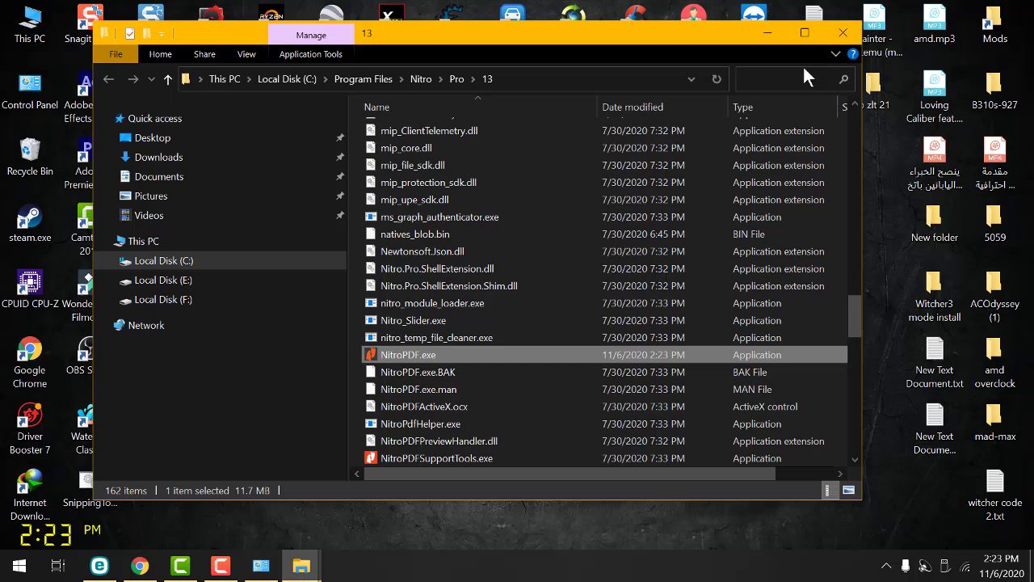
Close the installation folder, launch Nitro Pro from the desktop to check that it starts, and close it.
left_click(846, 34)
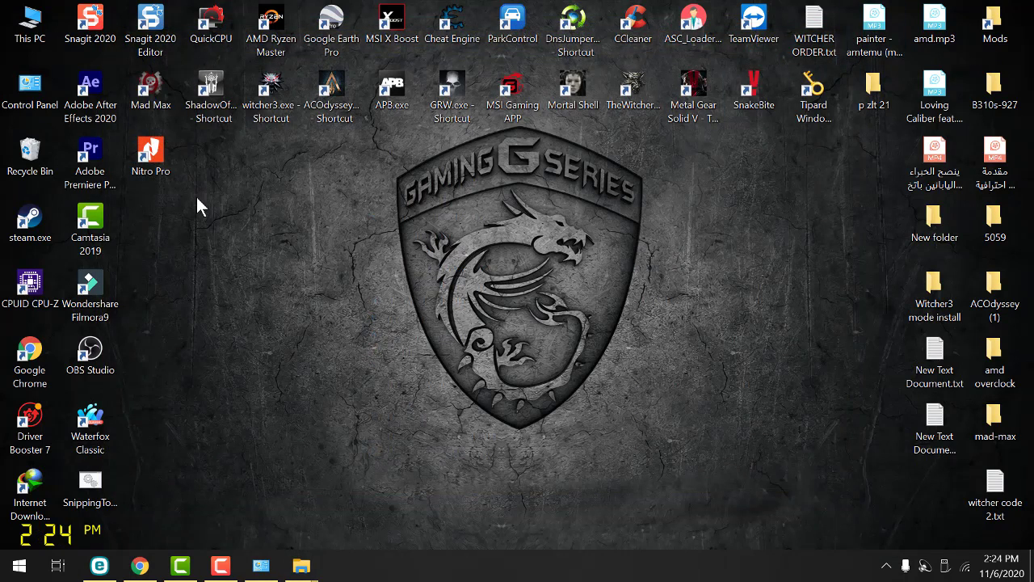
double_click(155, 155)
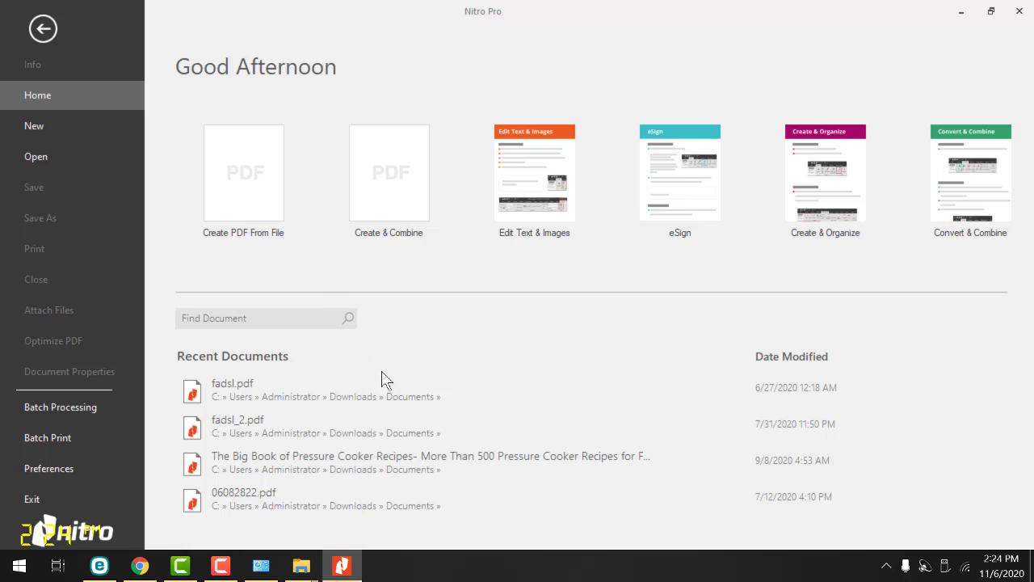
left_click(1023, 12)
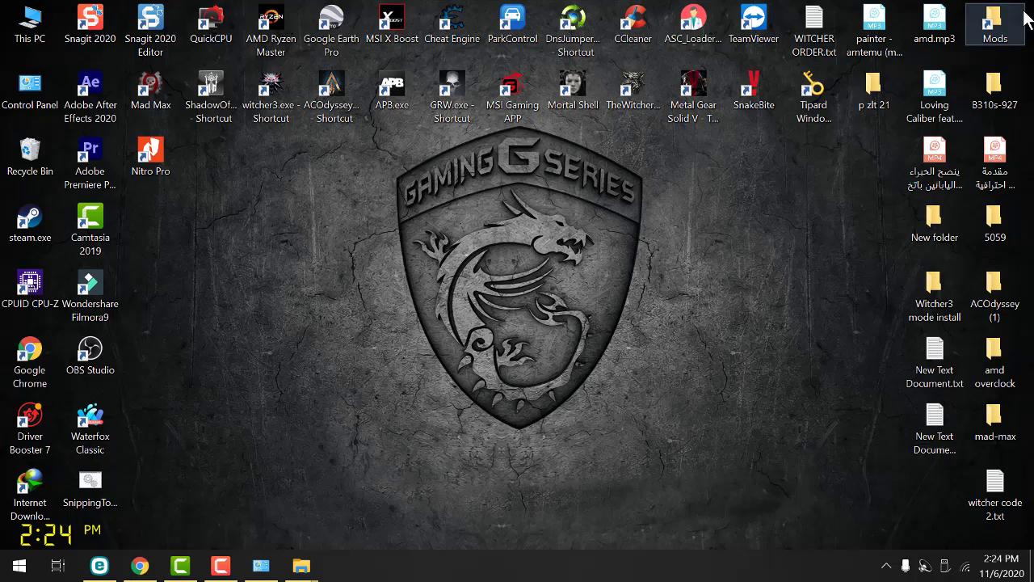
Open fadsl_2.pdf from the Documents subfolder of Downloads in Nitro Pro.
double_click(930, 225)
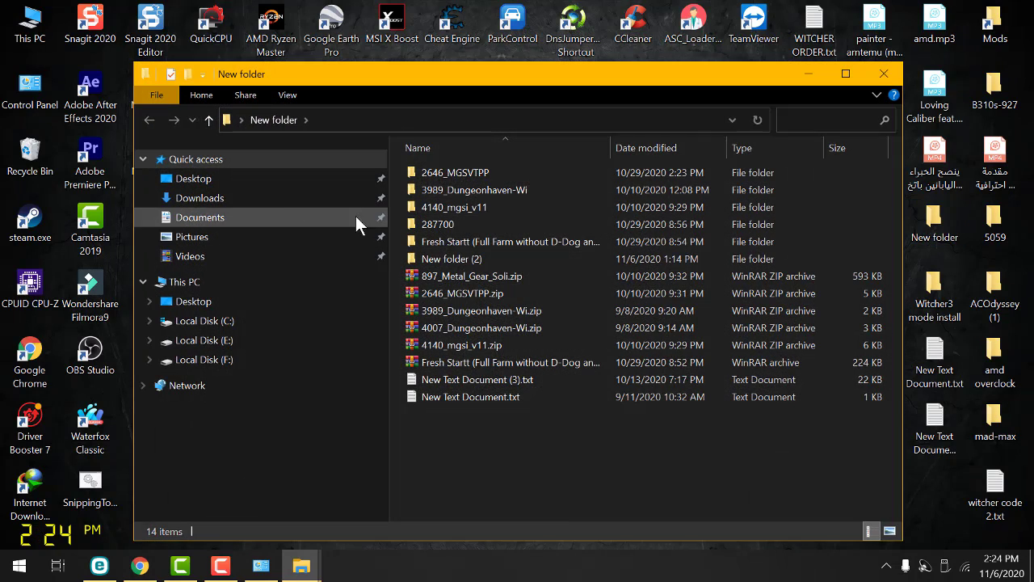
left_click(256, 198)
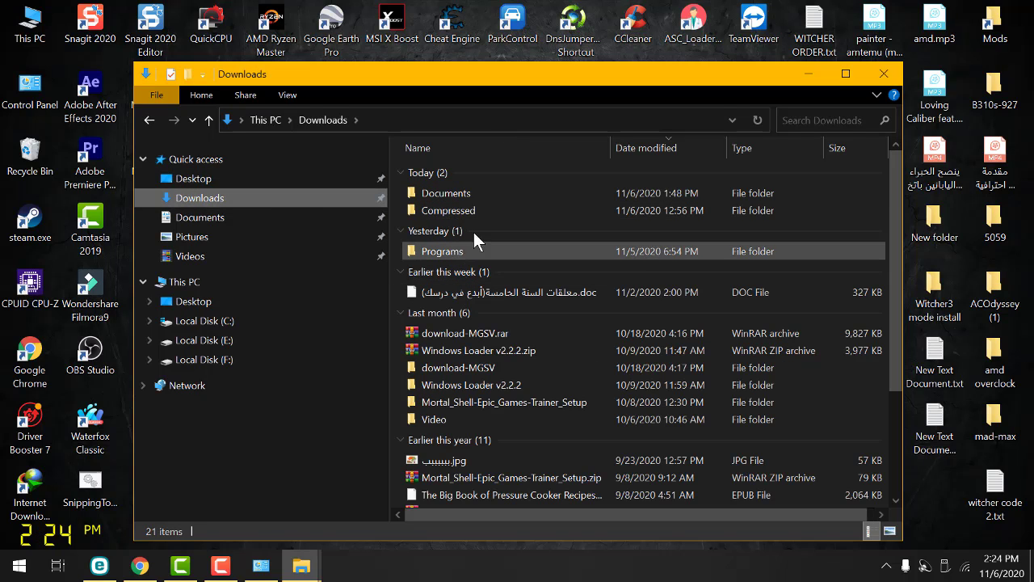
double_click(485, 192)
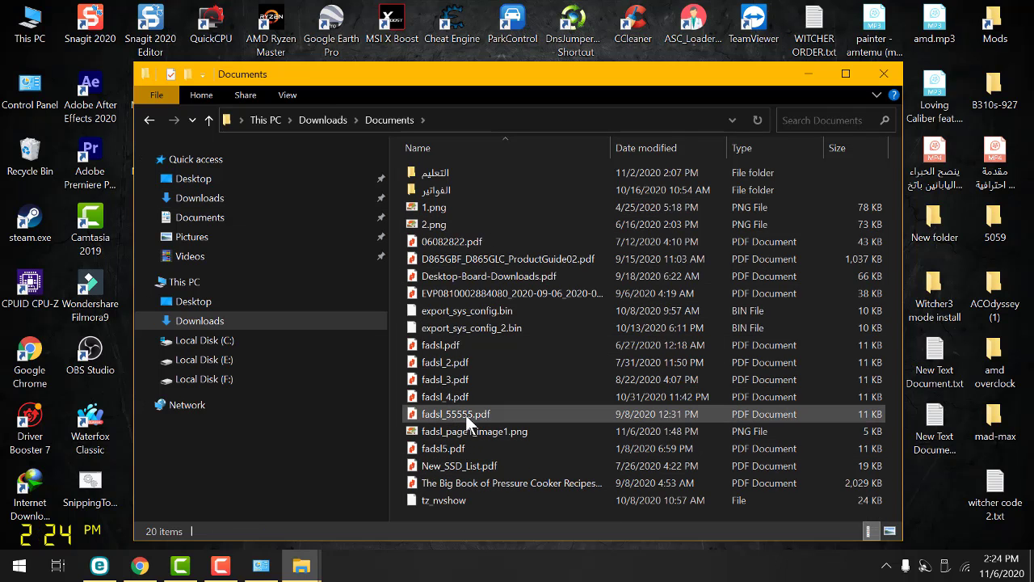
left_click(441, 365)
double_click(441, 368)
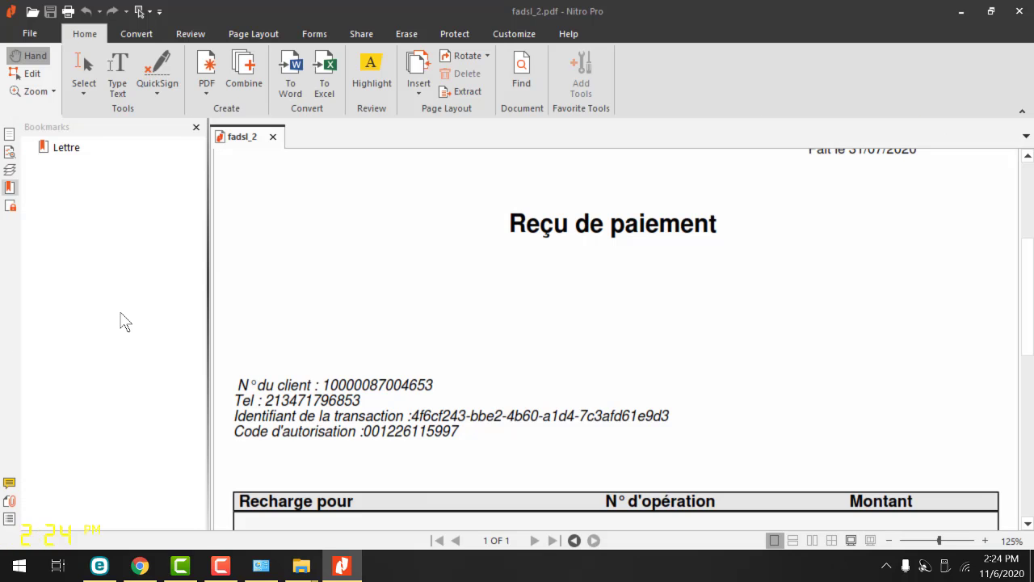
Look through the payment receipt in fadsl_2.pdf and display the erase and redaction commands.
scroll(549, 291, "down", 4)
scroll(619, 300, "up", 4)
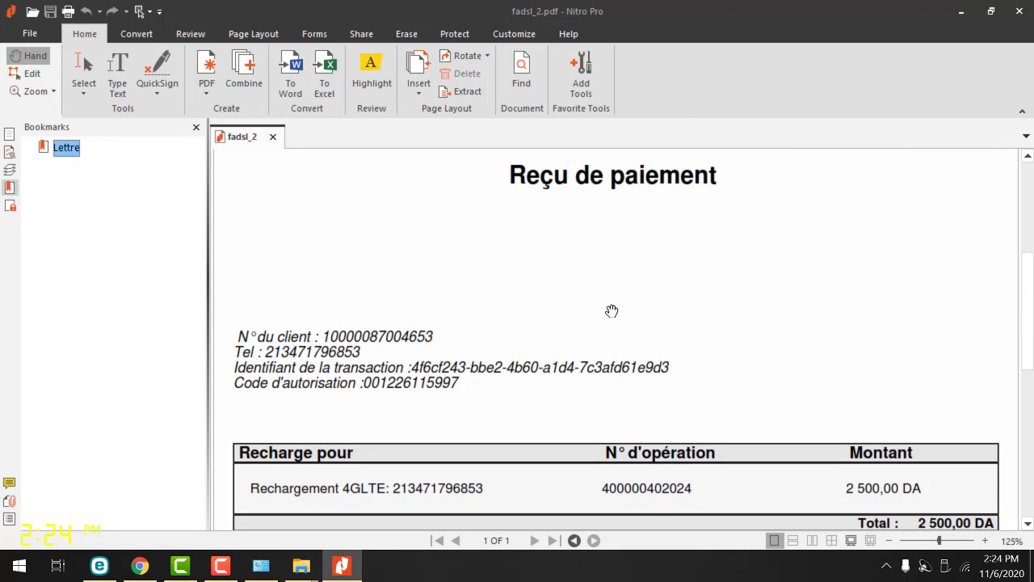
scroll(594, 260, "down", 3)
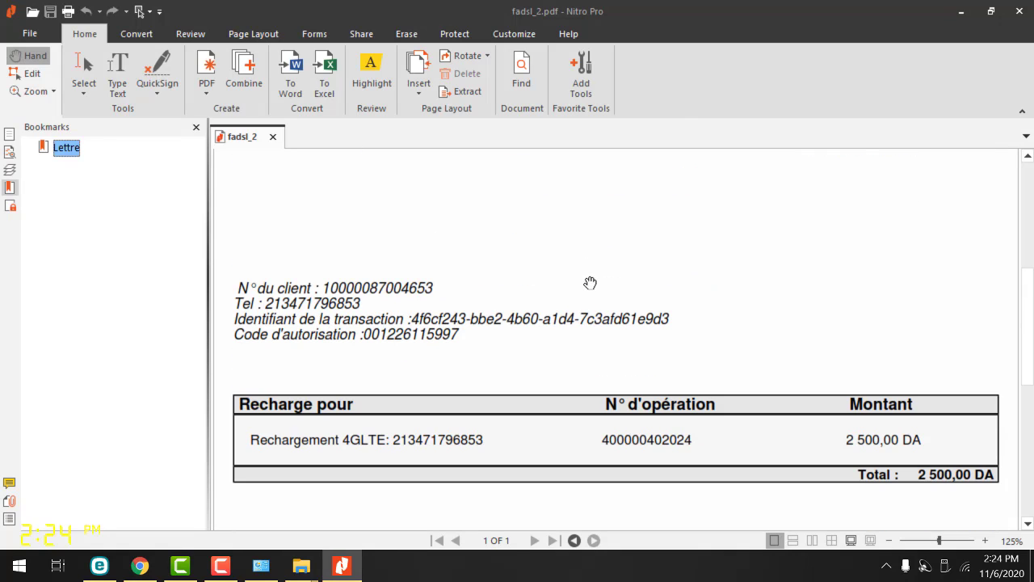
scroll(570, 295, "down", 2)
scroll(542, 323, "up", 4)
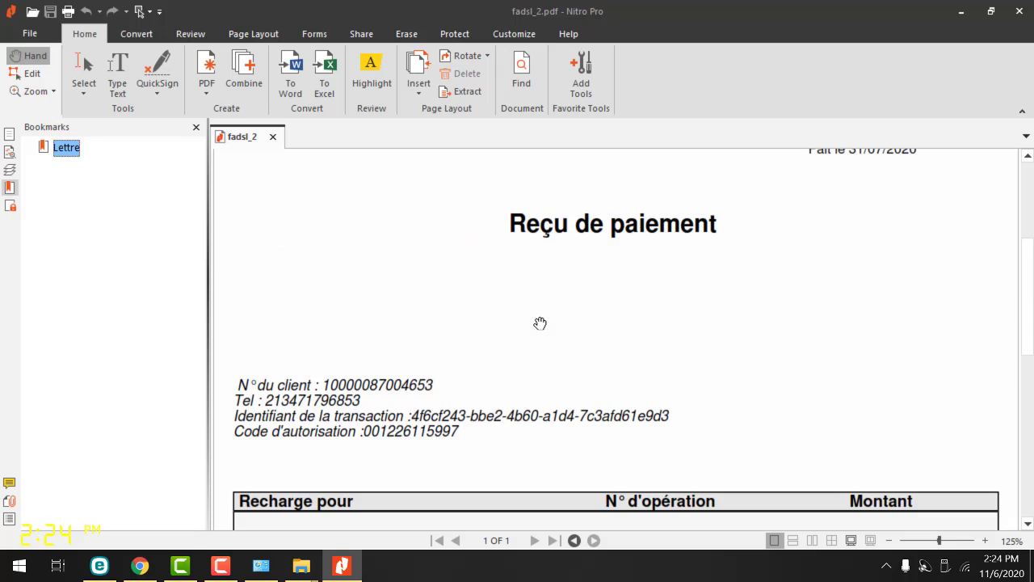
scroll(540, 323, "up", 5)
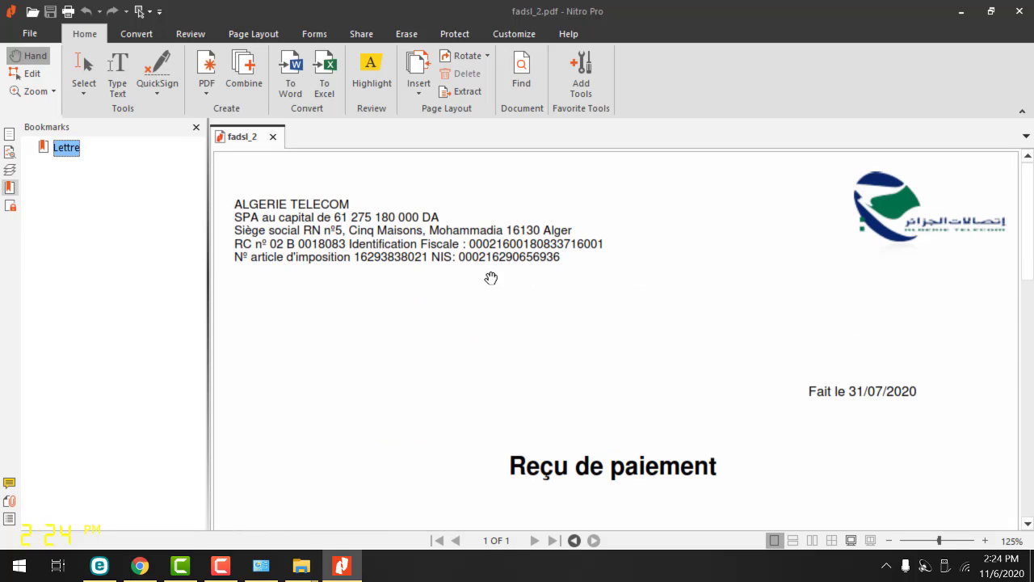
scroll(490, 283, "down", 2)
scroll(489, 295, "up", 2)
scroll(529, 326, "down", 1)
scroll(531, 349, "up", 1)
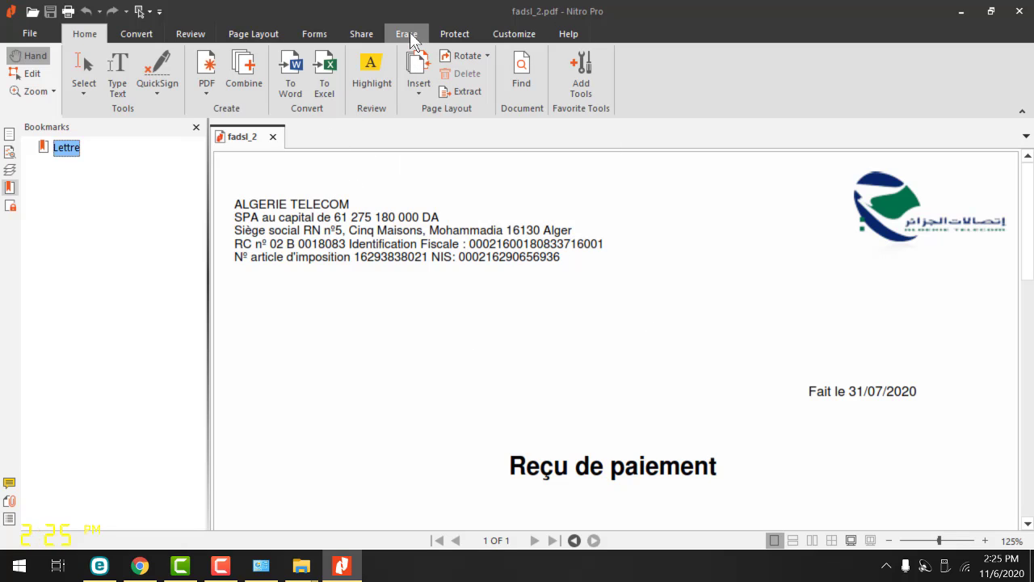
left_click(408, 34)
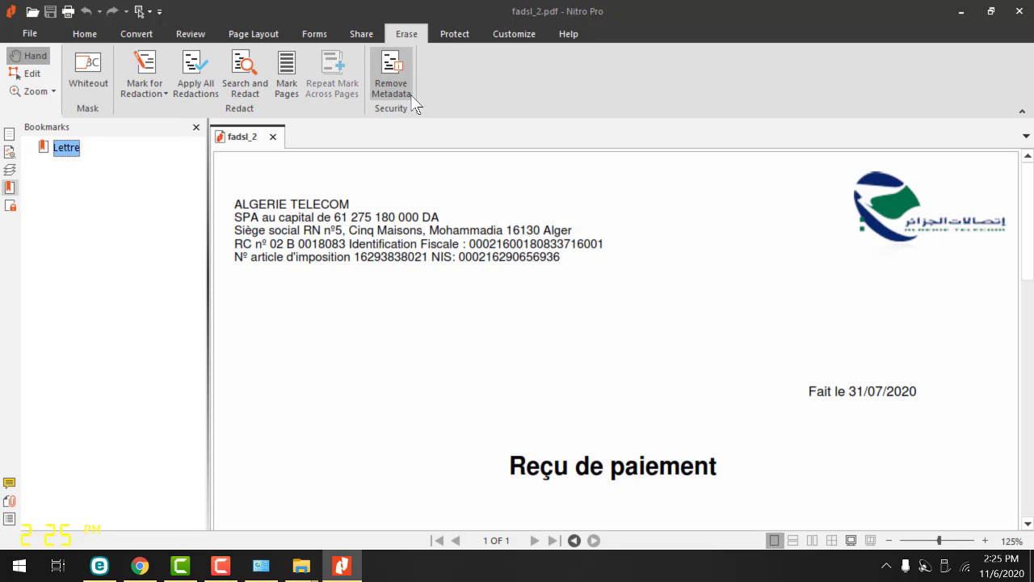